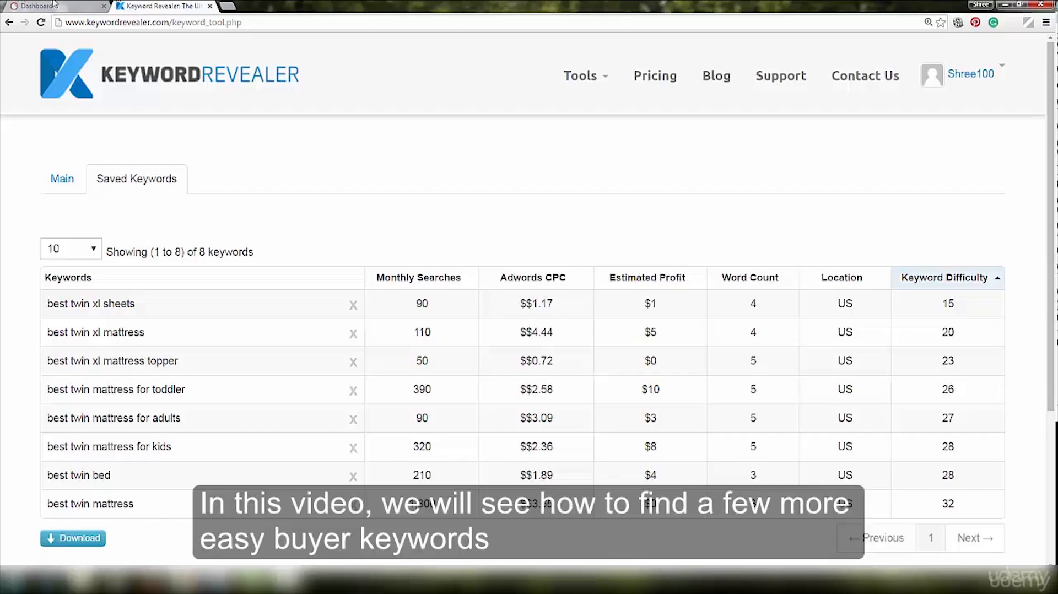
# - Switch to SEMrush and run an SEO Keyword Magic search for "twin mattress"
pyautogui.click(57, 7)
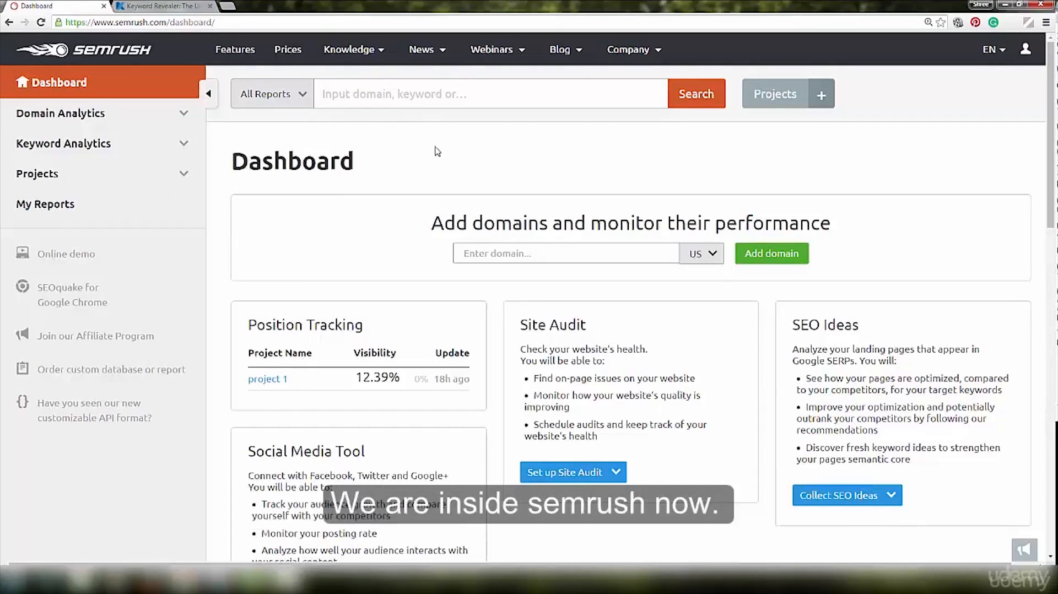
pyautogui.click(390, 95)
pyautogui.write('twin mattress')
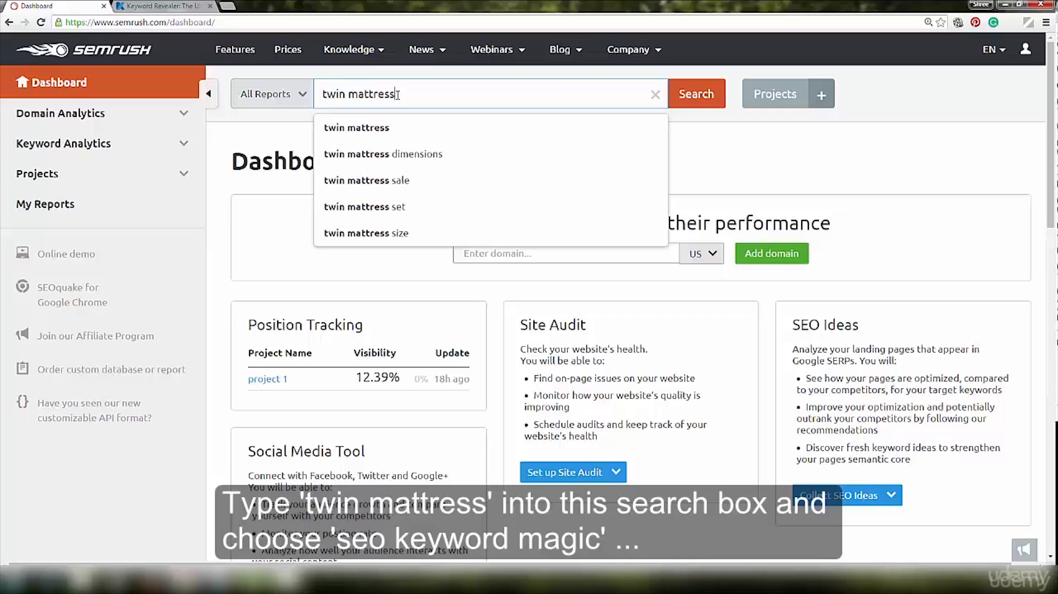
pyautogui.click(302, 97)
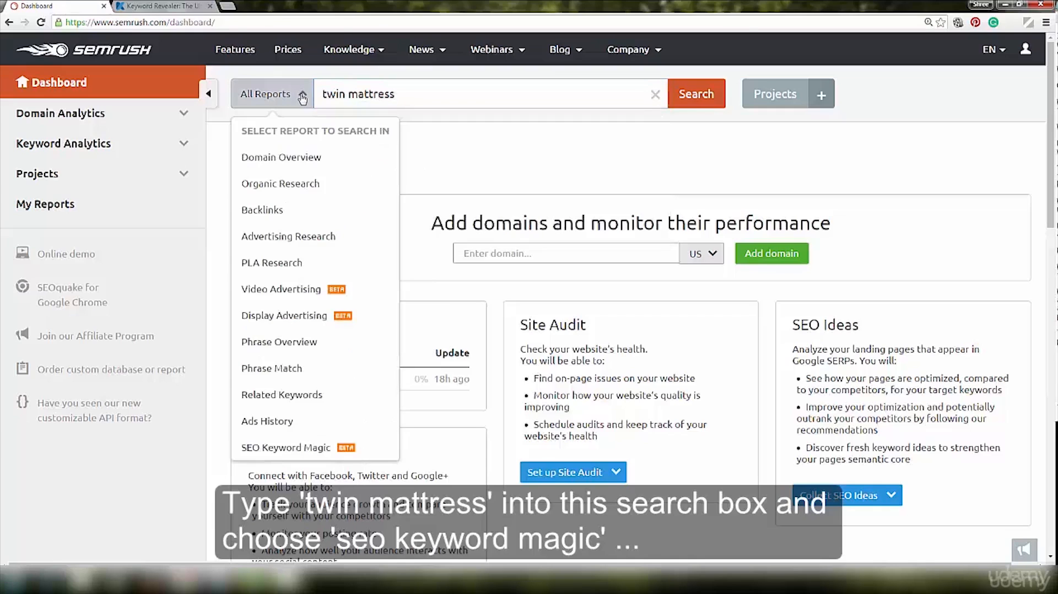
pyautogui.click(292, 451)
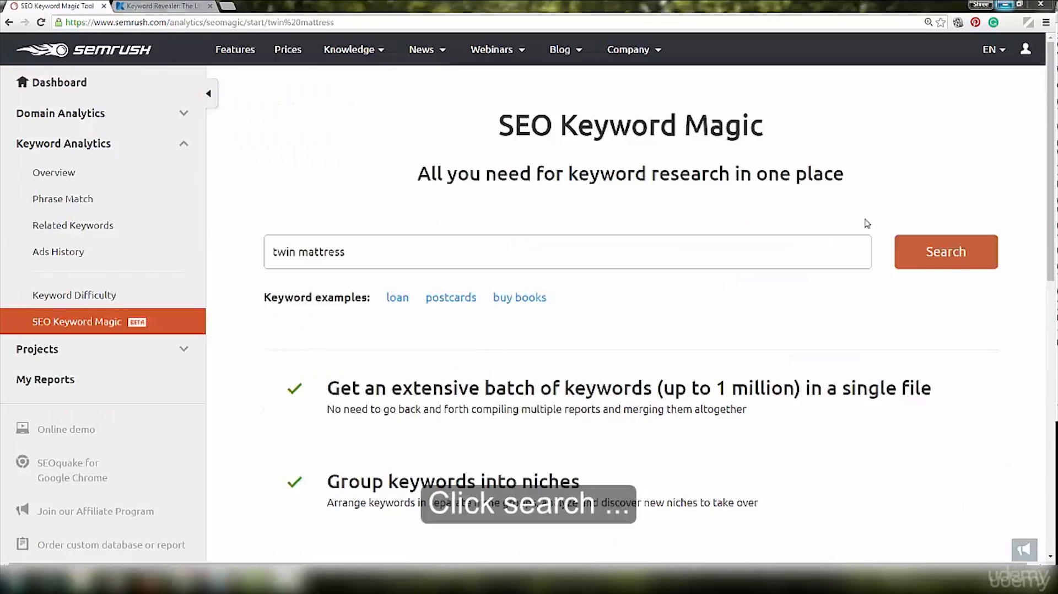
pyautogui.click(954, 260)
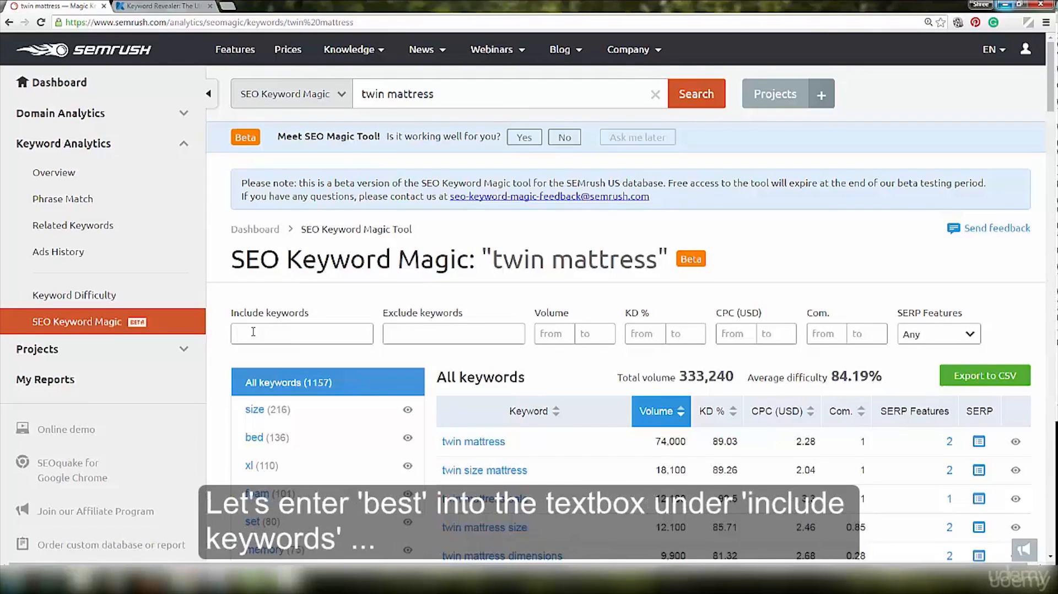
# - Limit the results to keywords including "best," and compare them with the saved keywords in Keyword Revealer
pyautogui.write('best,')
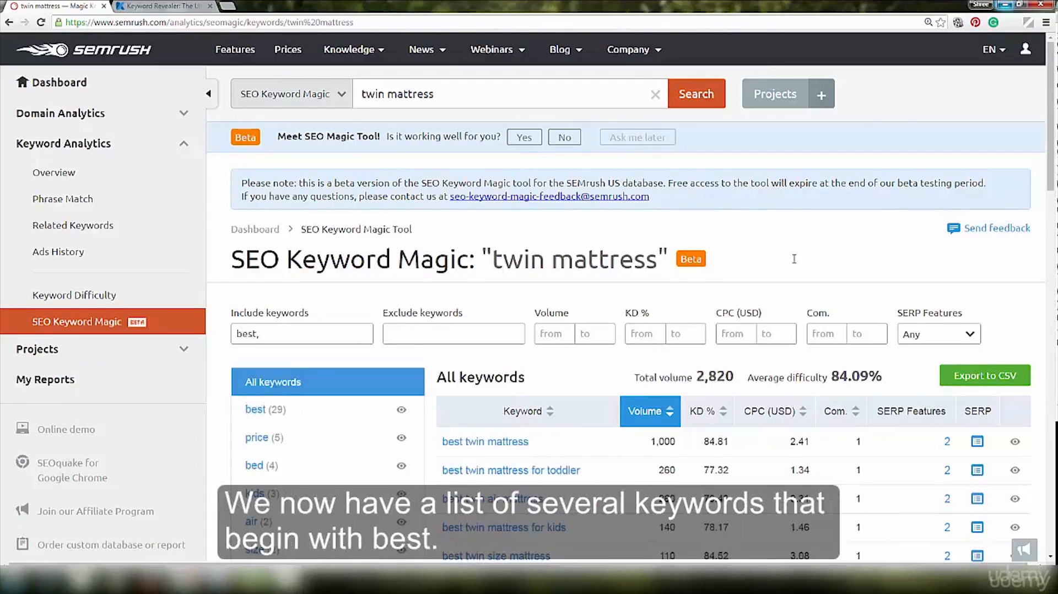
pyautogui.scroll(-5, 794, 258)
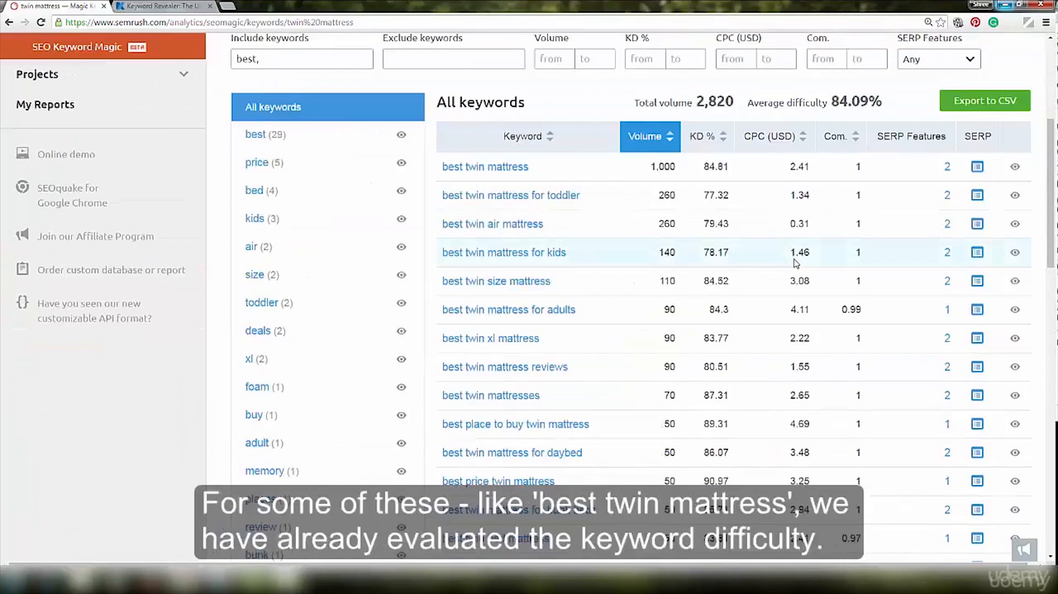
pyautogui.scroll(-5, 794, 263)
pyautogui.scroll(4, 796, 259)
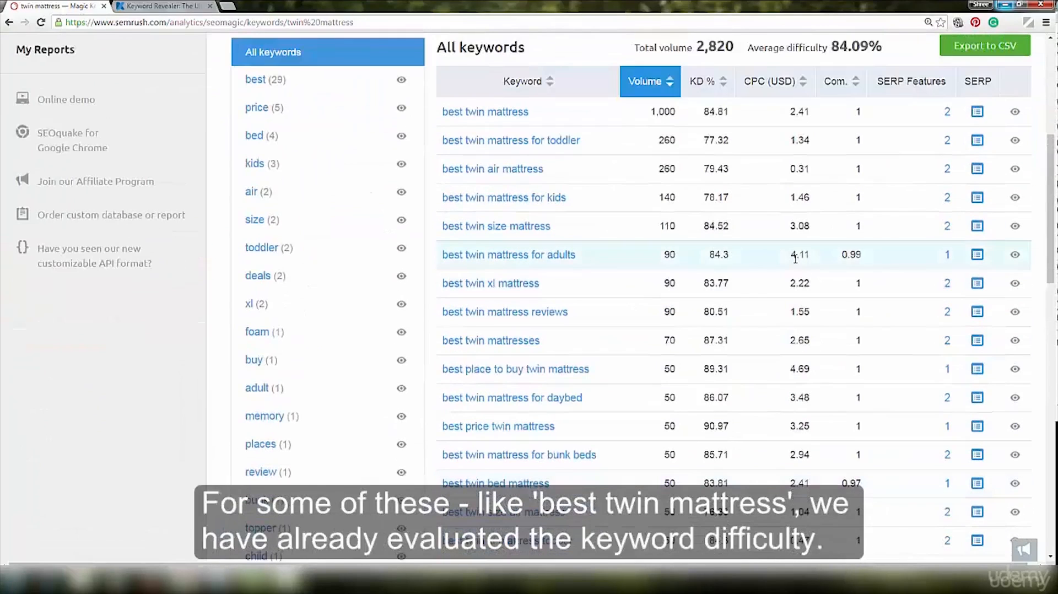
pyautogui.scroll(3, 792, 265)
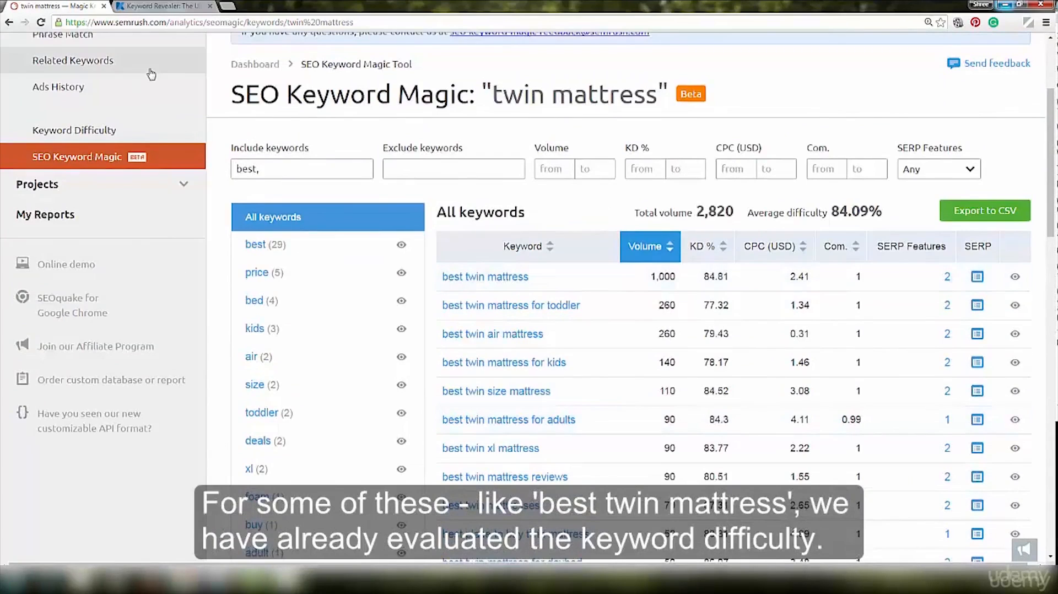
pyautogui.click(141, 7)
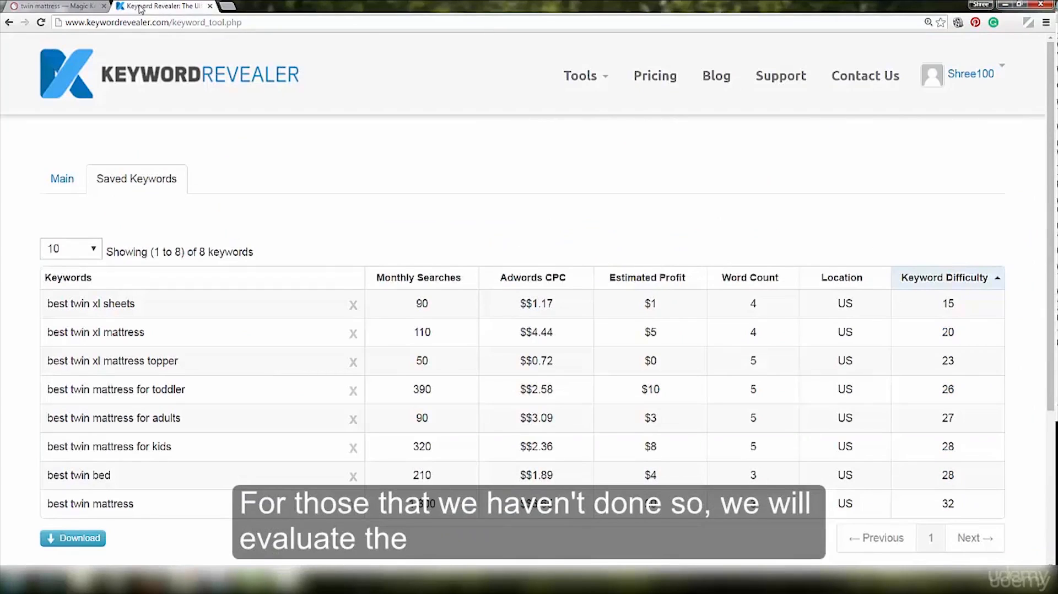
pyautogui.click(49, 8)
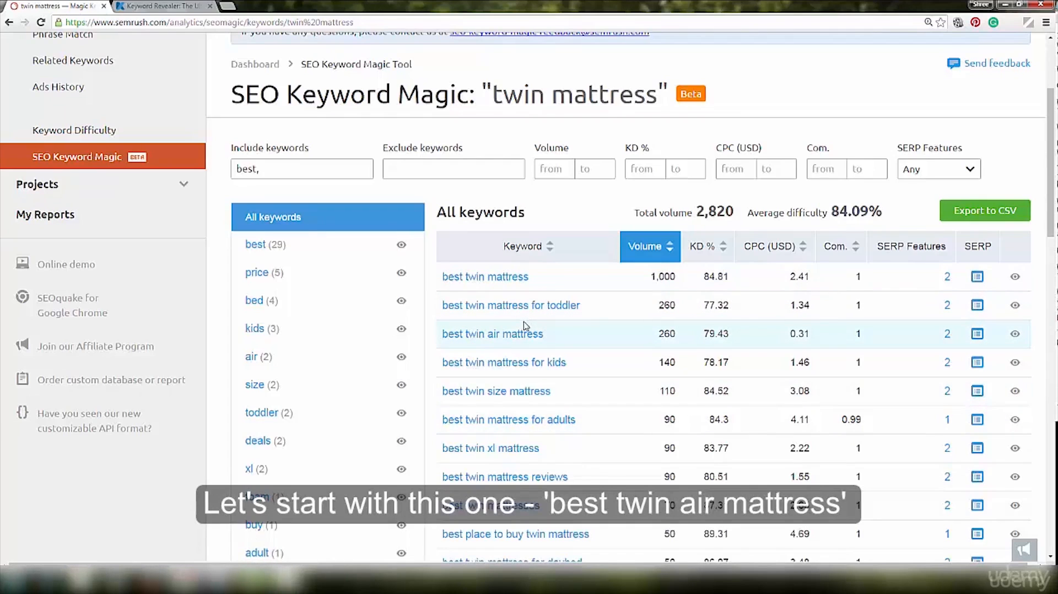
# - Copy "best twin air mattress" from the SEMrush results, switch to Keyword Revealer and submit it as a keyword search for Google.com - United States
pyautogui.moveTo(545, 335); pyautogui.dragTo(441, 336)
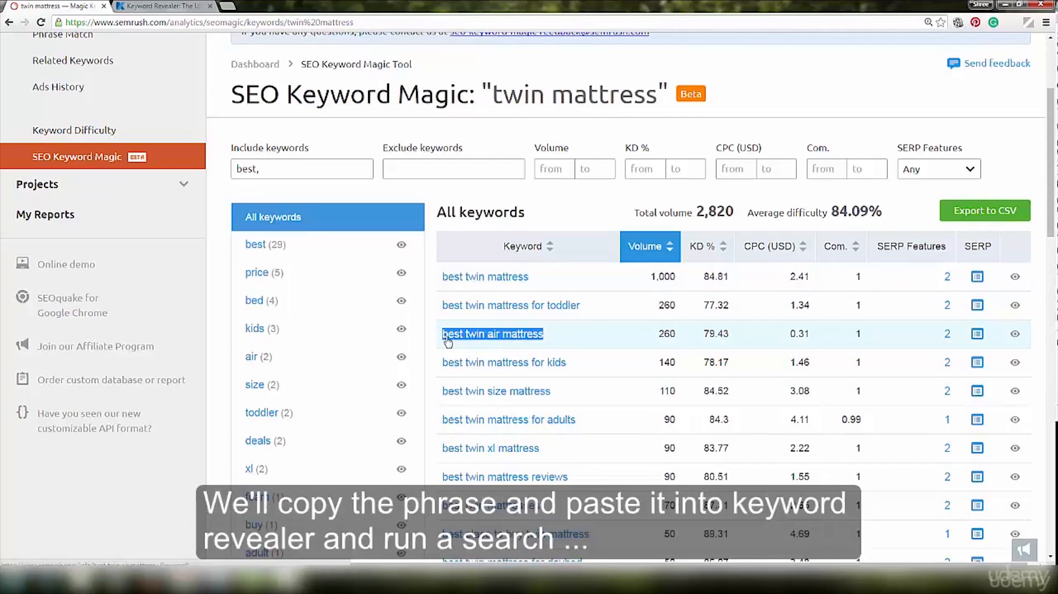
pyautogui.rightClick(446, 337)
pyautogui.click(471, 423)
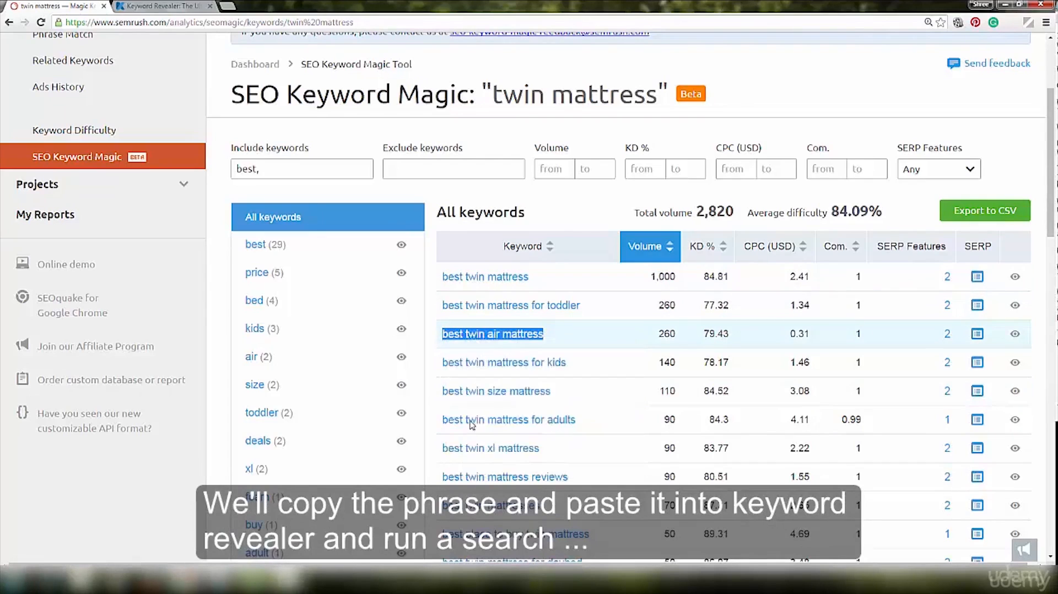
pyautogui.click(184, 6)
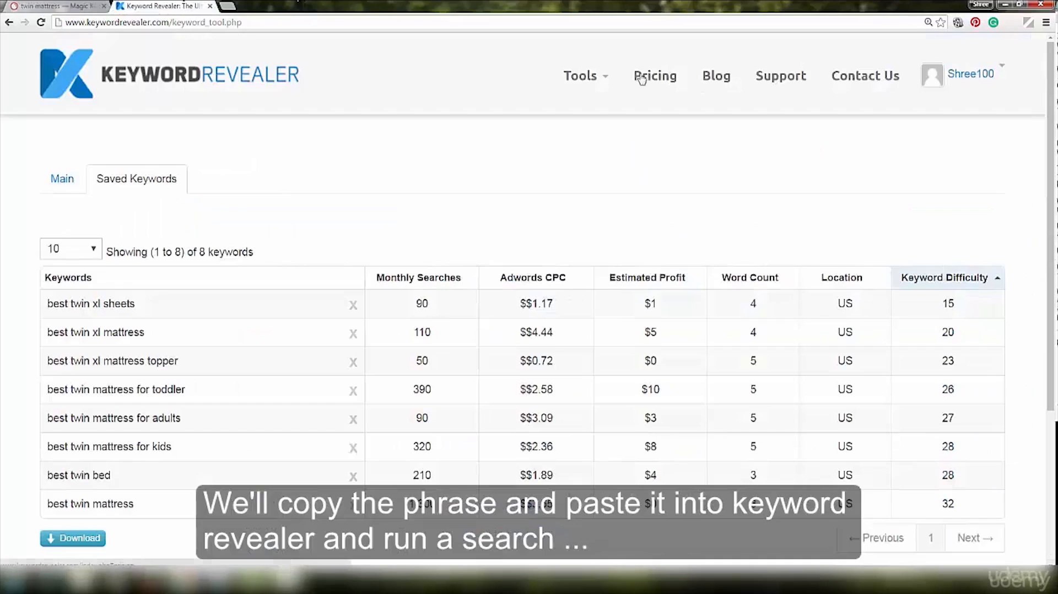
pyautogui.click(602, 77)
pyautogui.click(576, 108)
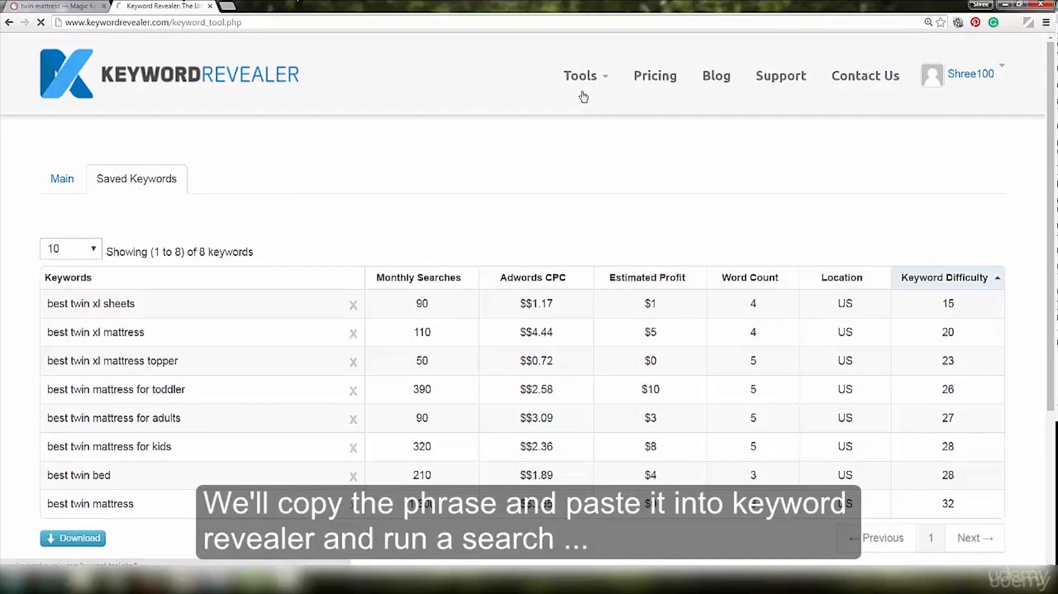
pyautogui.click(60, 180)
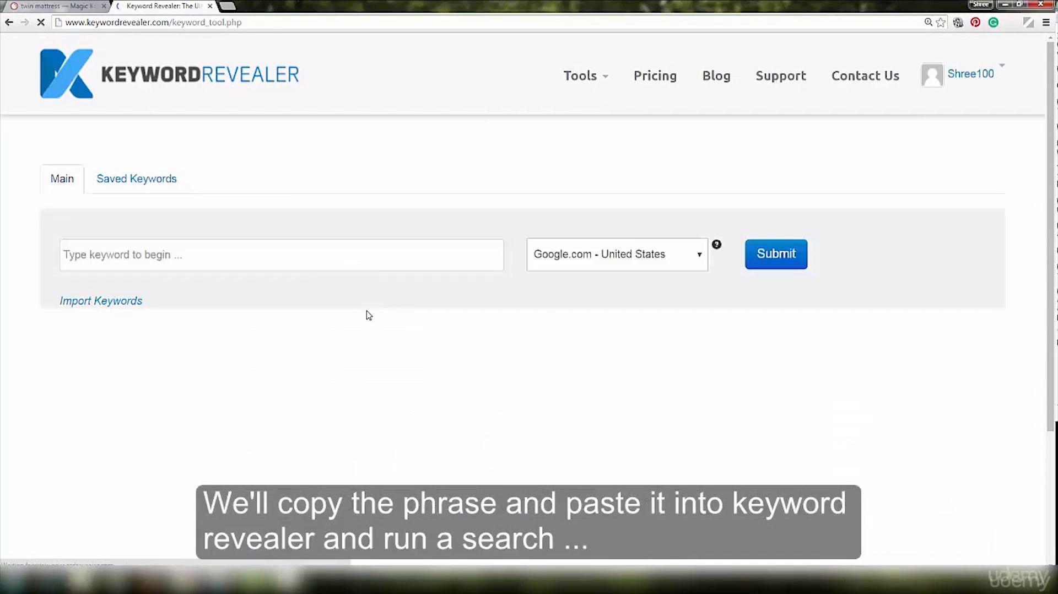
pyautogui.click(279, 247)
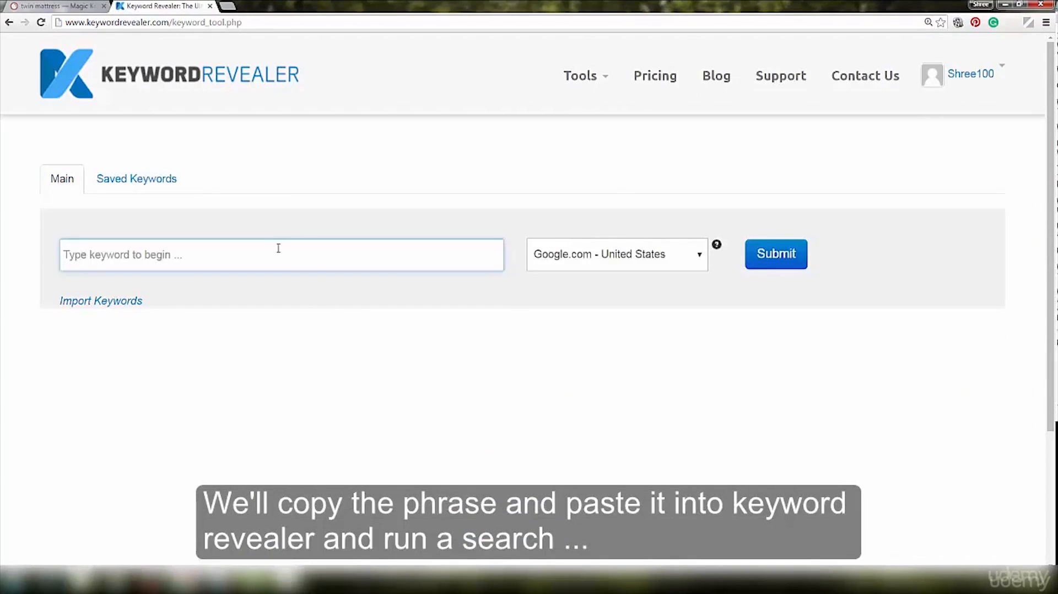
pyautogui.hotkey('ctrl', 'v')
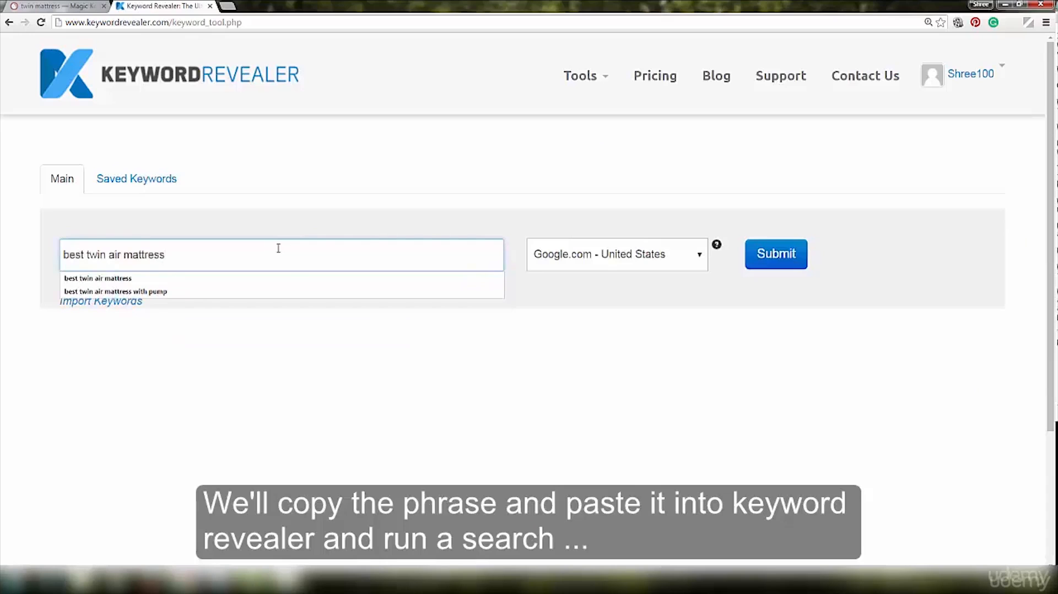
pyautogui.click(795, 256)
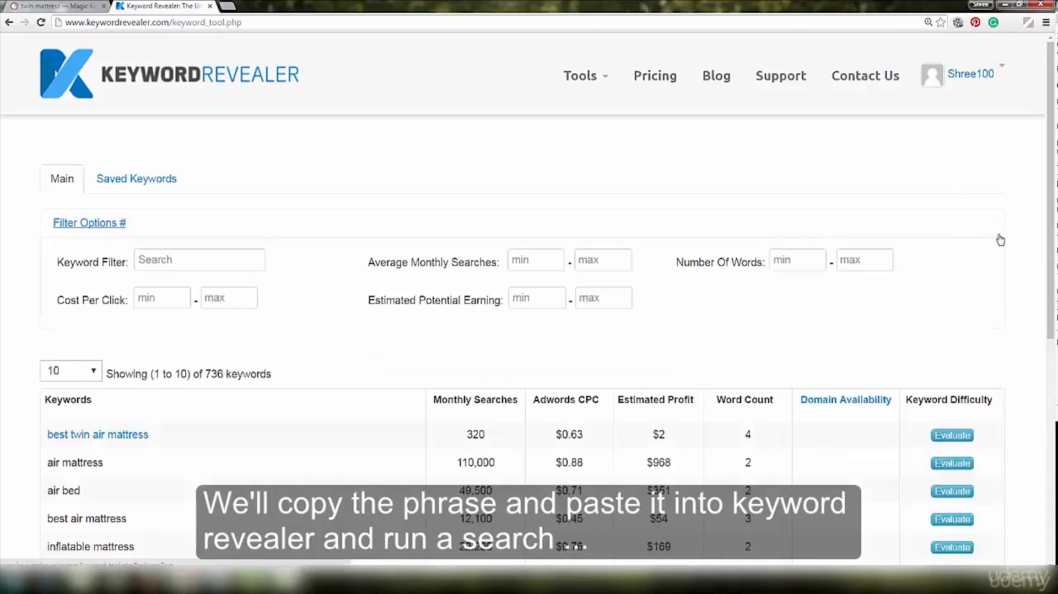
# - Evaluate the keyword difficulty of "best twin air mattress" and review its trend and Google top ten ranking
pyautogui.click(952, 436)
pyautogui.scroll(-2, 1009, 206)
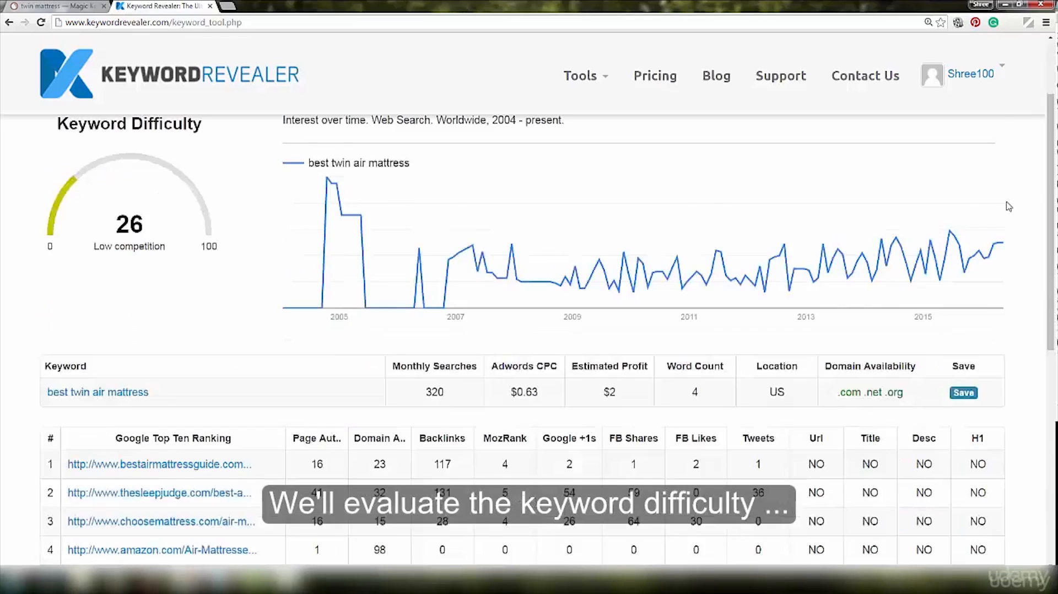
pyautogui.scroll(-6, 1009, 207)
pyautogui.scroll(5, 1010, 206)
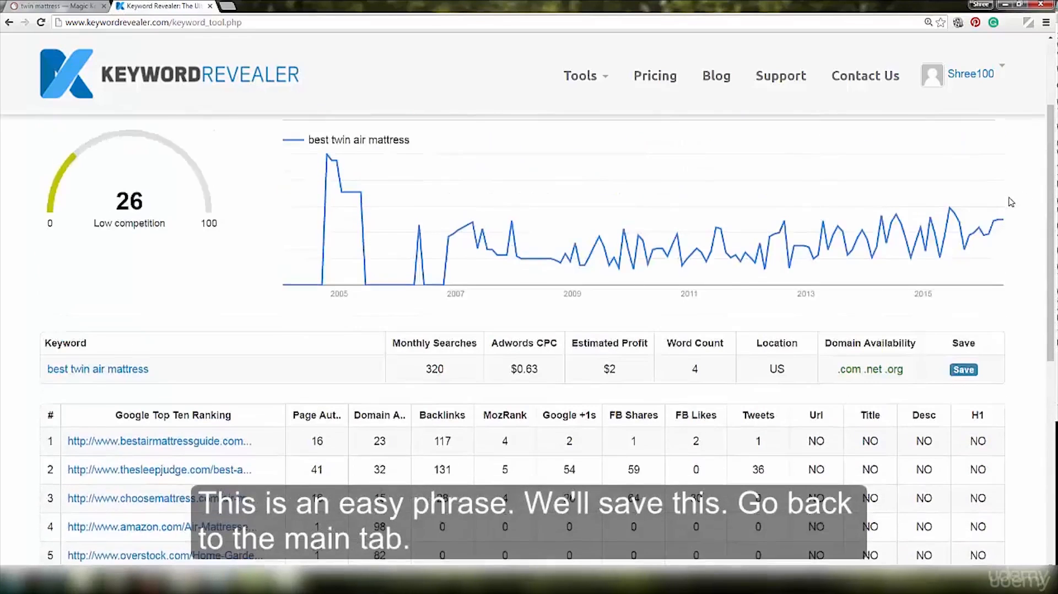
pyautogui.scroll(1, 1011, 202)
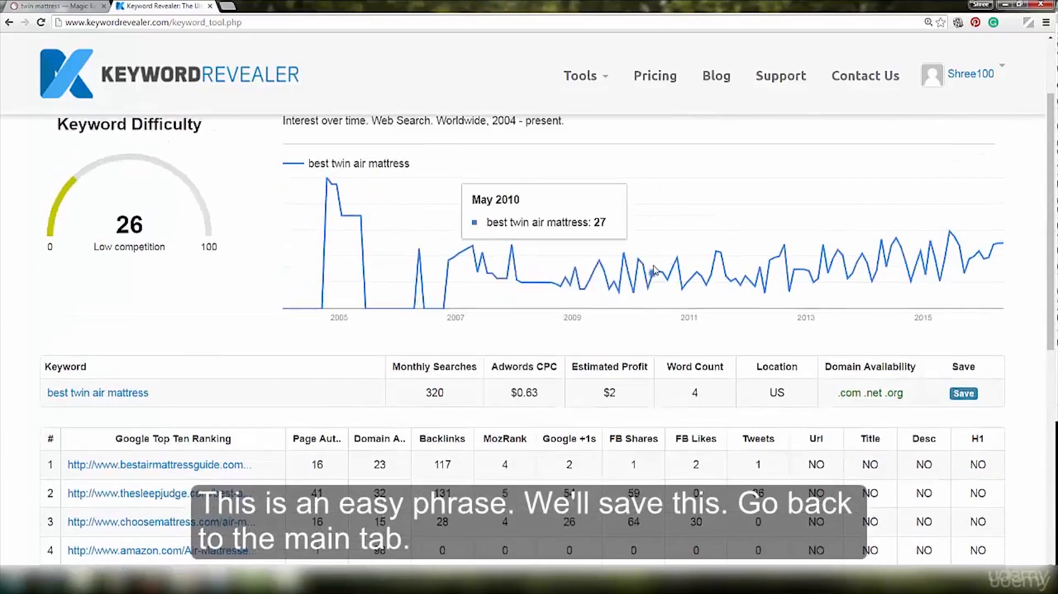
# - Save the evaluated keyword "best twin air mattress" and close its report
pyautogui.scroll(2, 655, 270)
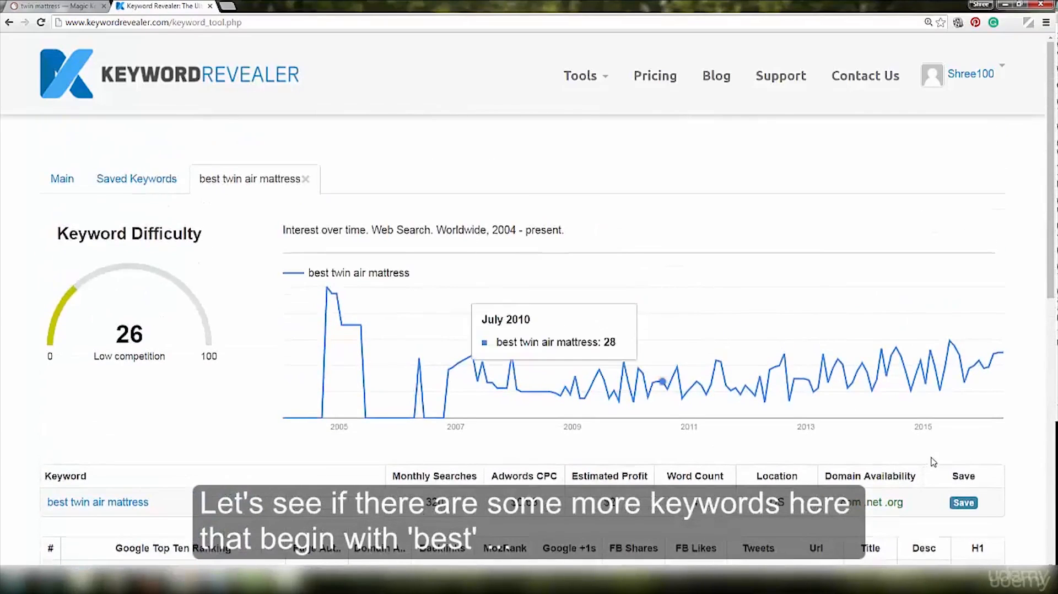
pyautogui.click(966, 506)
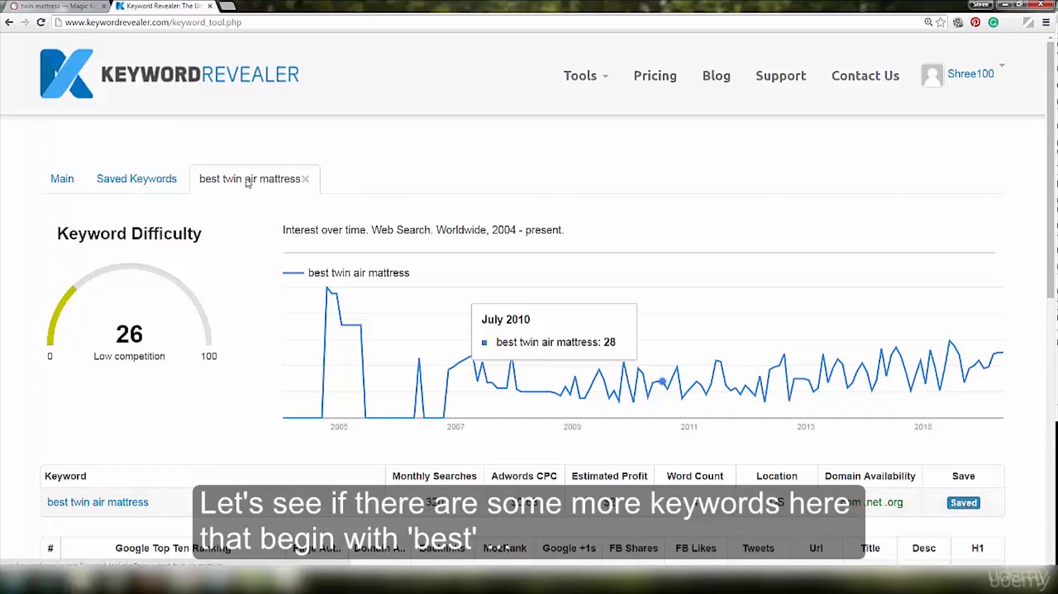
pyautogui.click(305, 179)
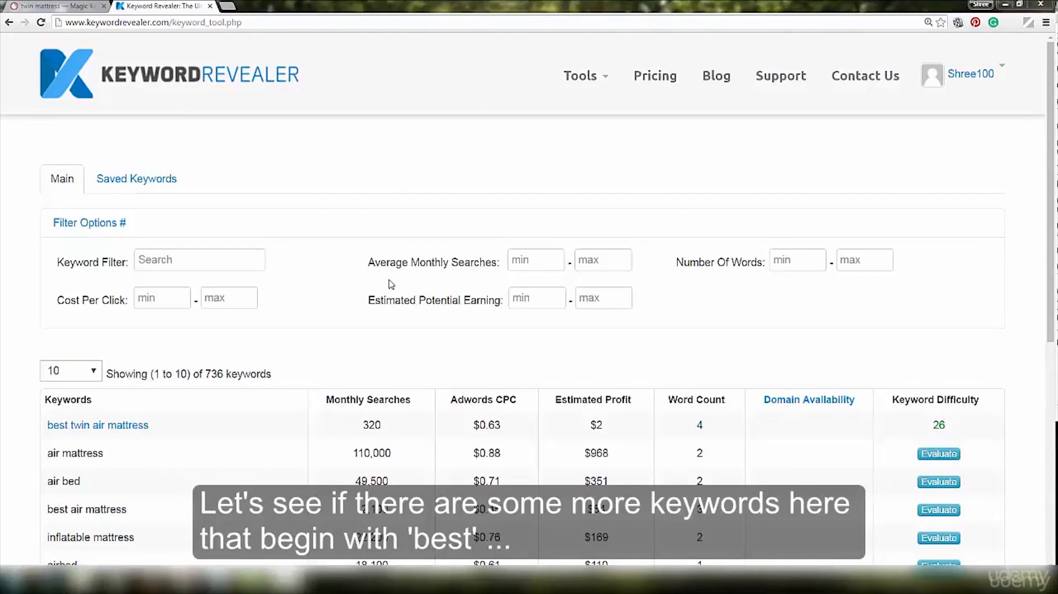
# - Filter the keyword results by "best" and look through the filtered list
pyautogui.click(216, 264)
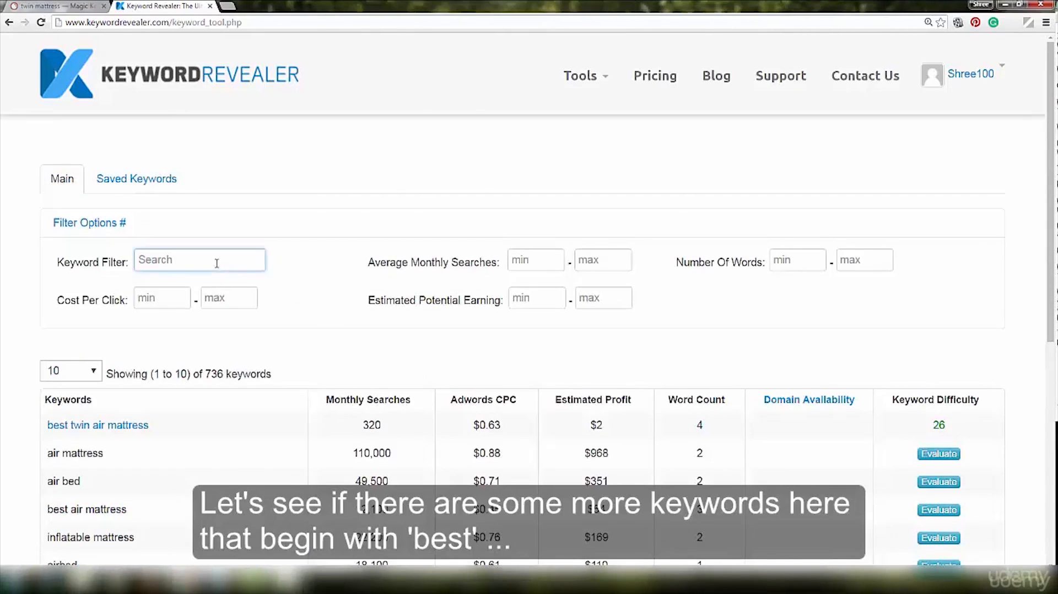
pyautogui.write('b')
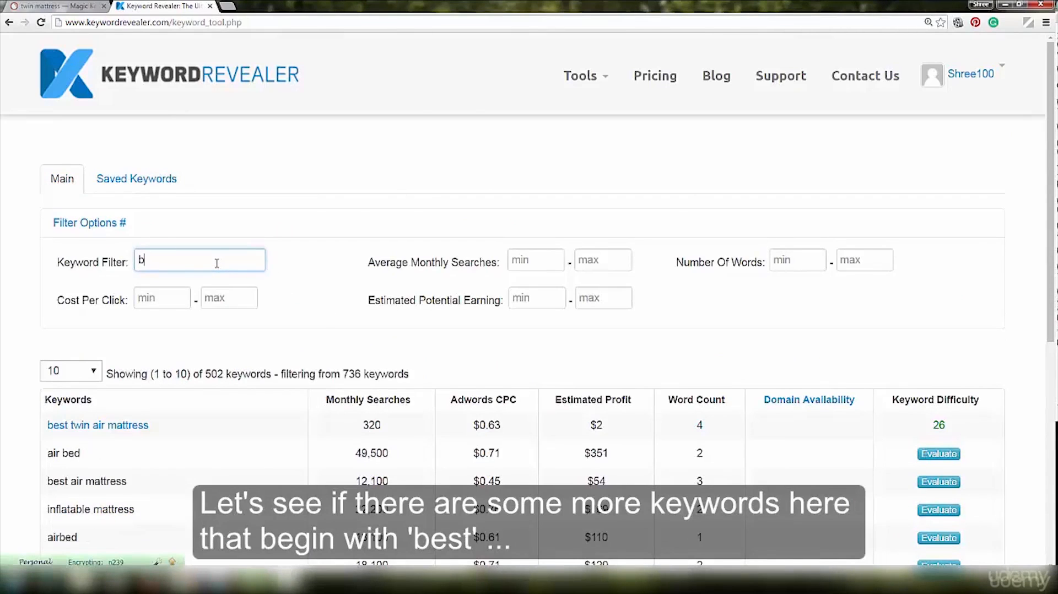
pyautogui.write('est')
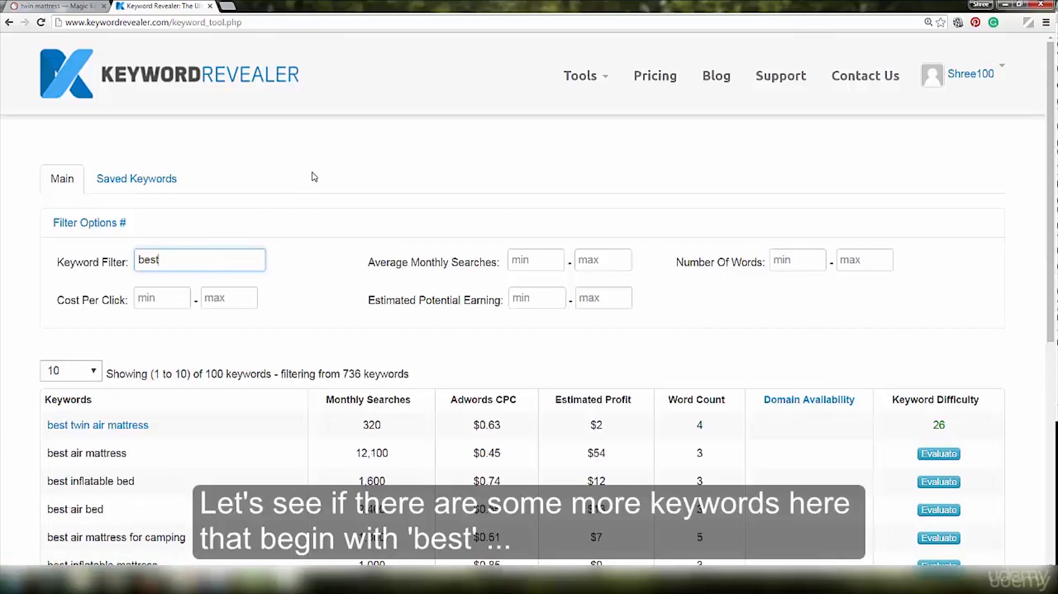
pyautogui.click(315, 179)
pyautogui.scroll(-1, 318, 187)
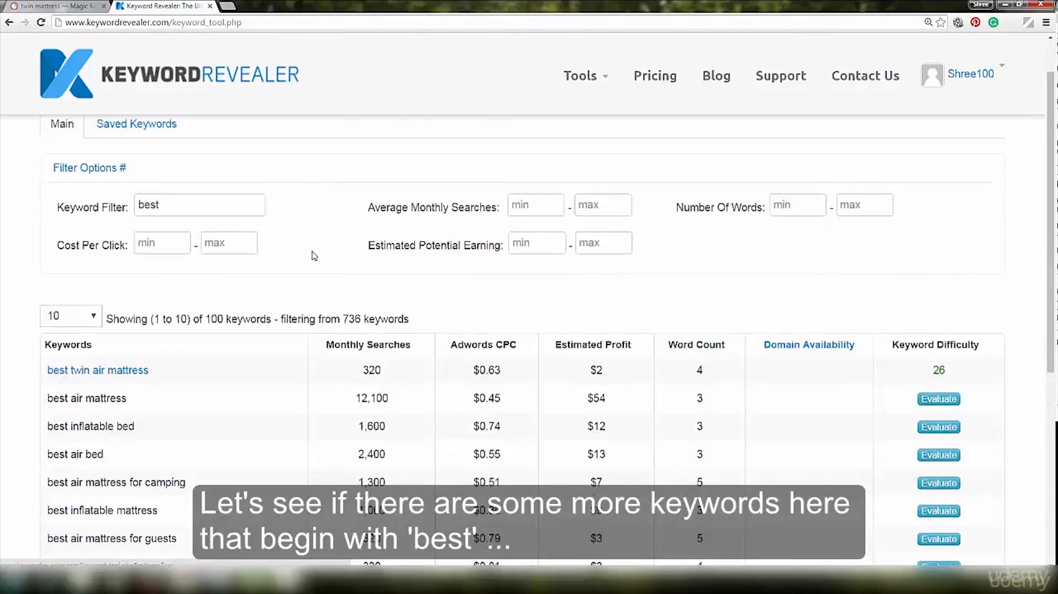
pyautogui.scroll(-4, 315, 256)
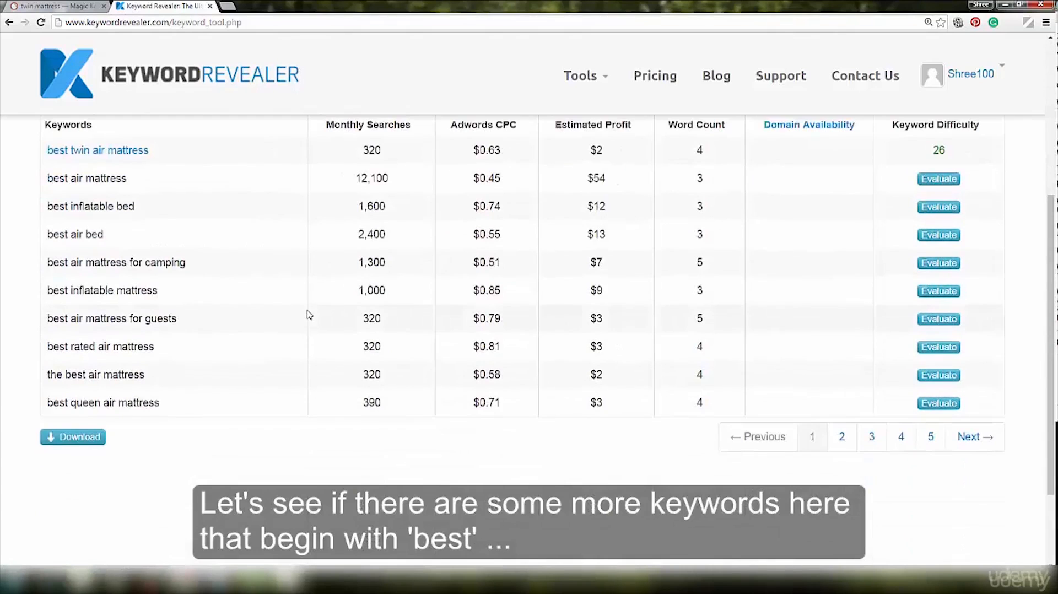
pyautogui.scroll(5, 308, 315)
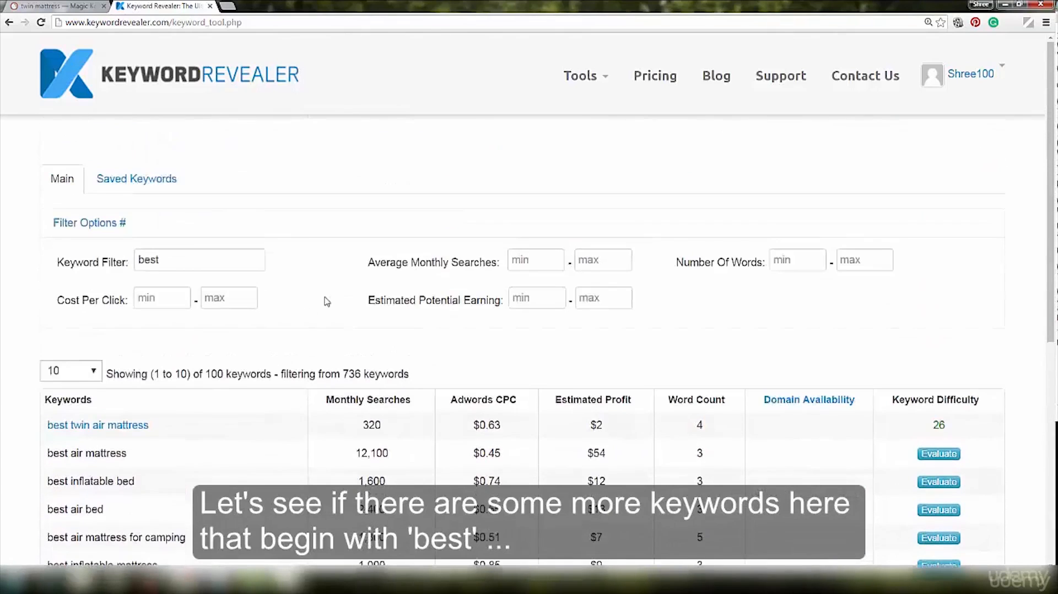
# - Set the minimum average monthly searches to 80 and narrow the keyword filter to "best twin"
pyautogui.scroll(-3, 425, 297)
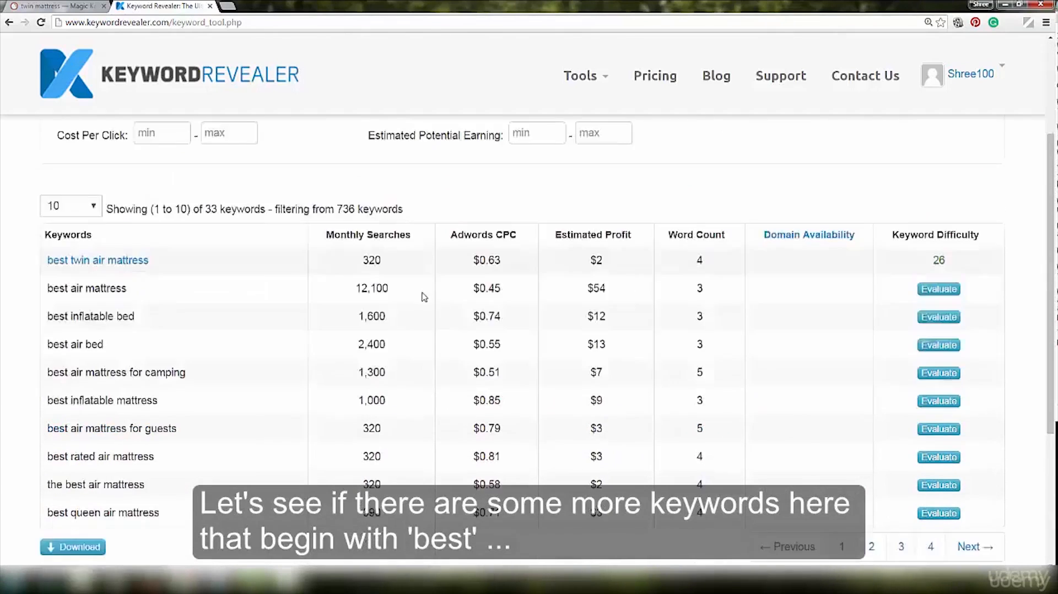
pyautogui.scroll(3, 425, 301)
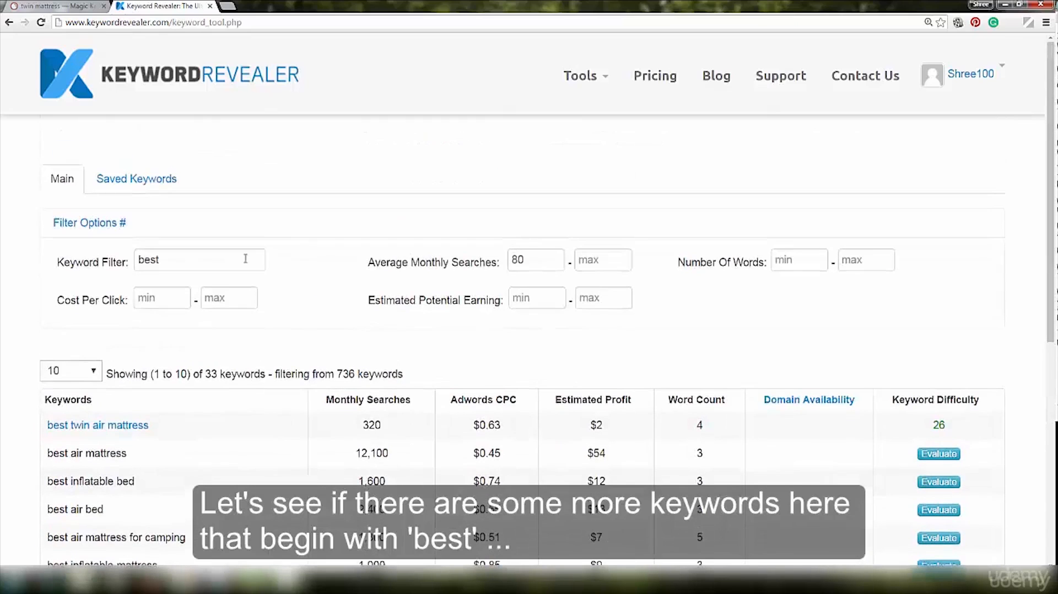
pyautogui.click(176, 259)
pyautogui.write('t')
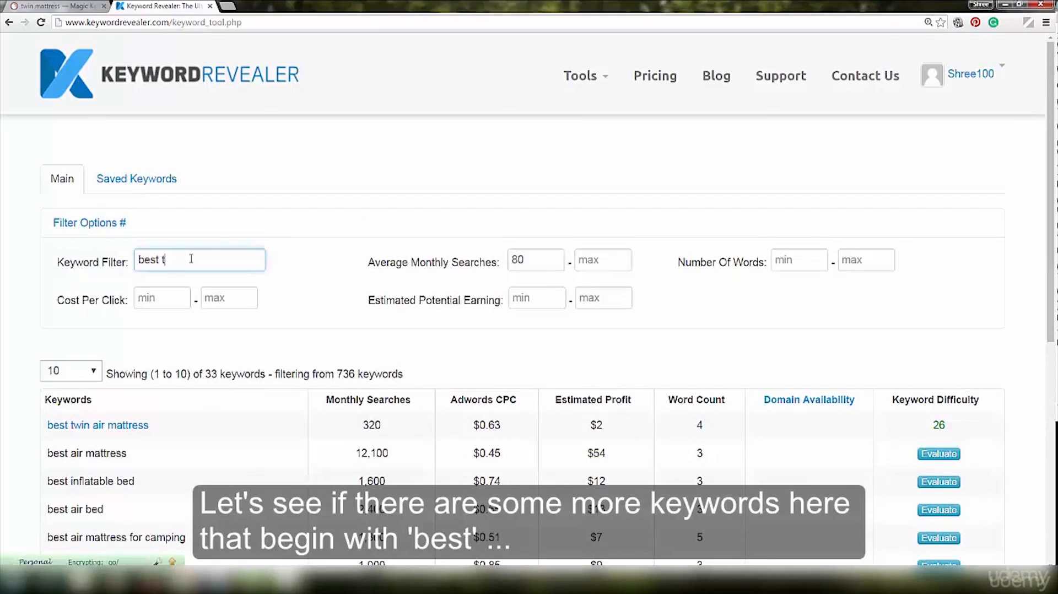
pyautogui.write('win')
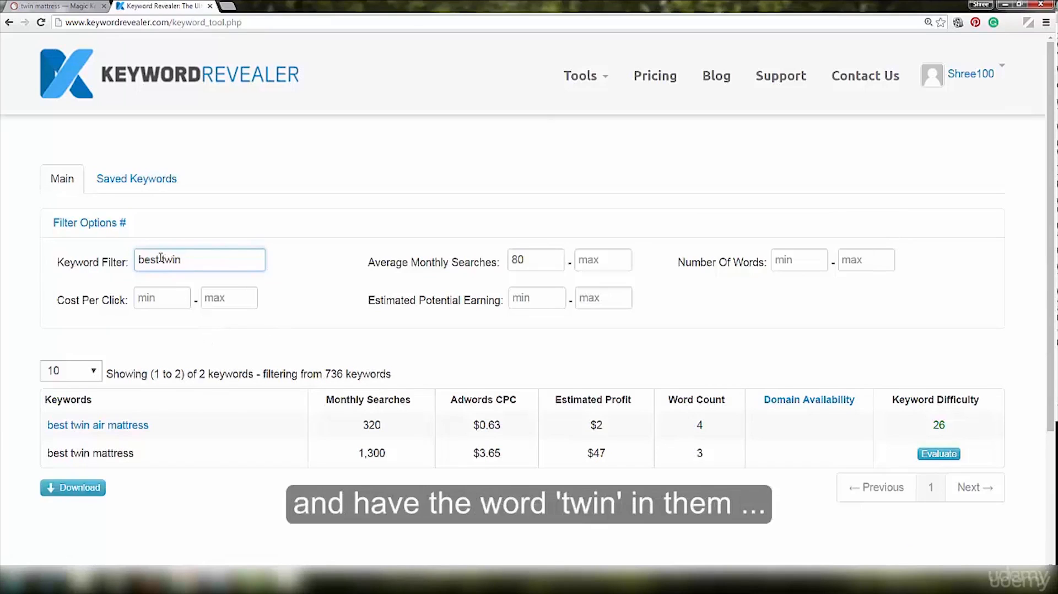
# - Switch to the SEMrush keyword list and look through the "best" phrases, highlighting "best price on twin mattress"
pyautogui.moveTo(160, 258); pyautogui.dragTo(182, 258)
pyautogui.click(189, 261)
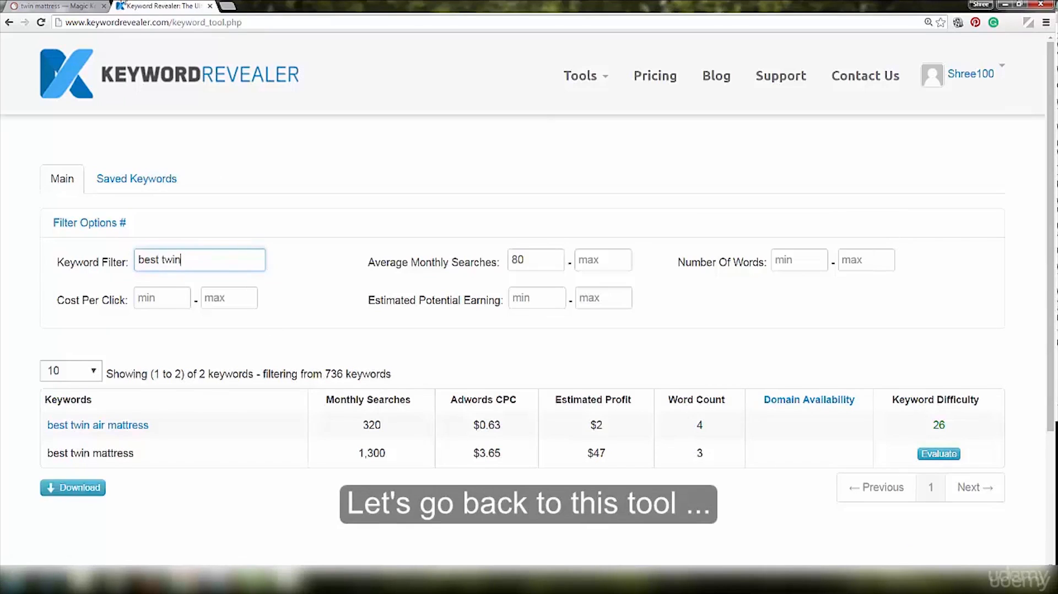
pyautogui.click(83, 6)
pyautogui.scroll(-3, 667, 171)
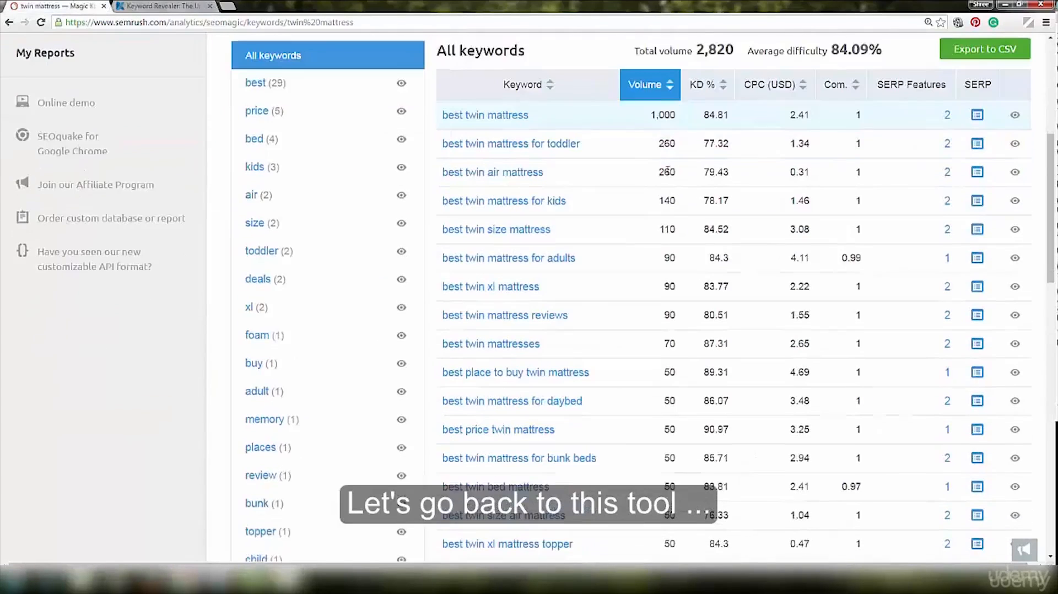
pyautogui.scroll(-2, 667, 170)
pyautogui.scroll(-2, 584, 292)
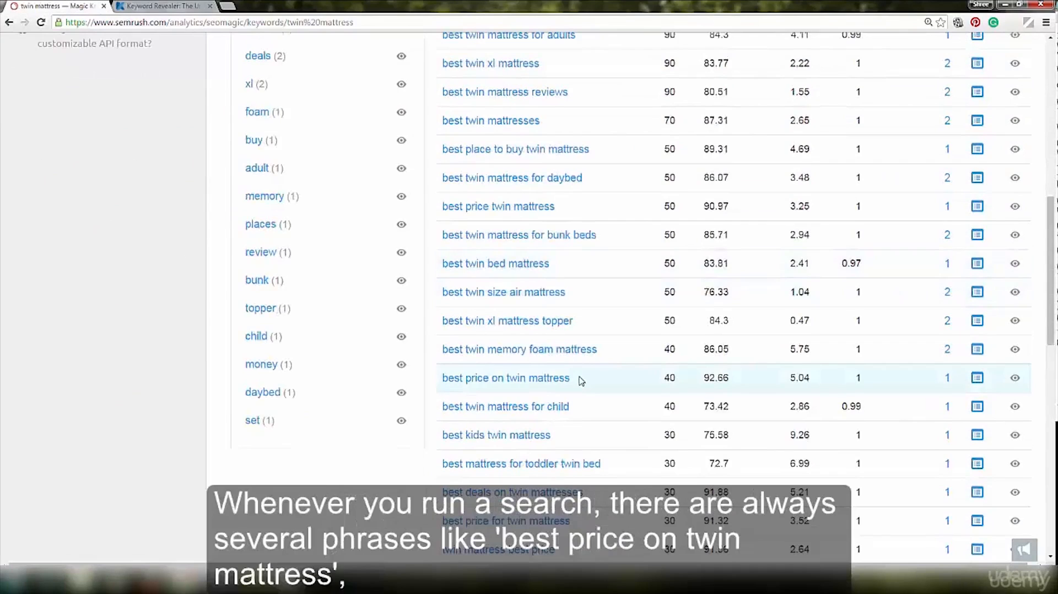
pyautogui.moveTo(572, 379); pyautogui.dragTo(438, 378)
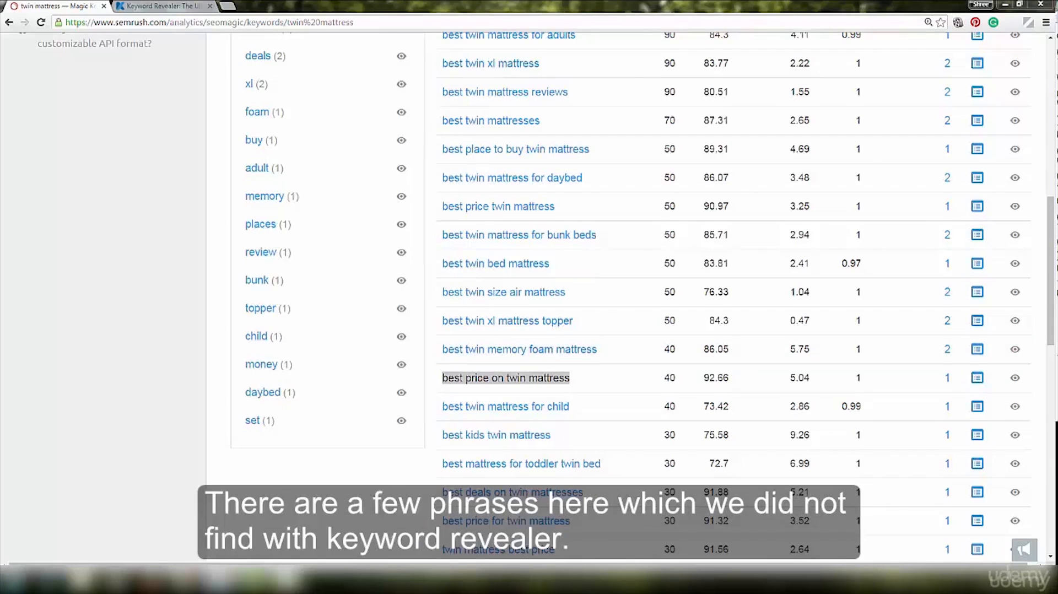
pyautogui.scroll(5, 635, 336)
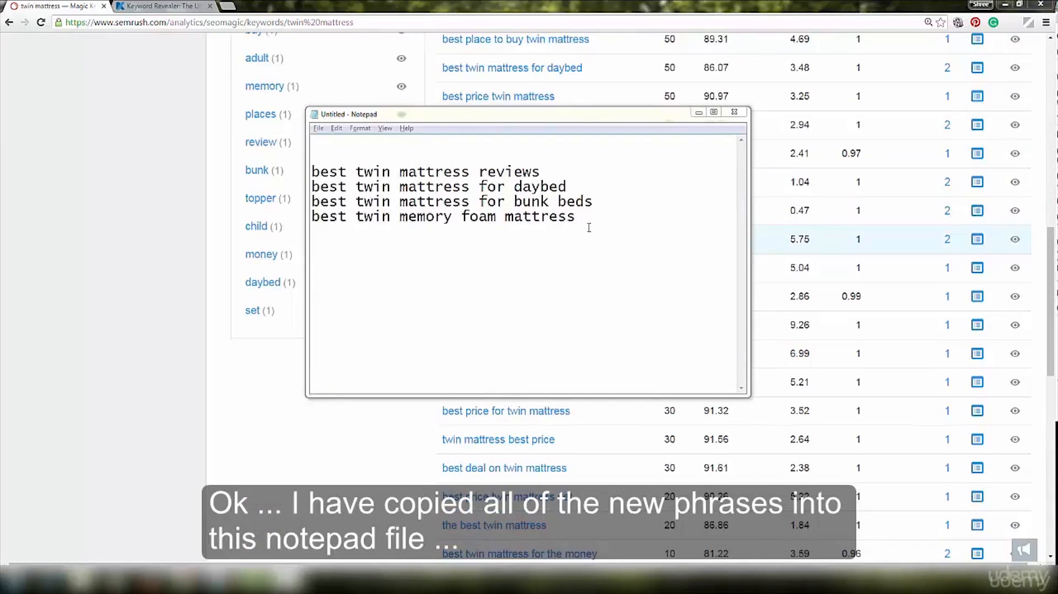
# - Minimize the Notepad phrase list and review the saved keywords, highlighting "best twin memory foam mattress"
pyautogui.click(538, 253)
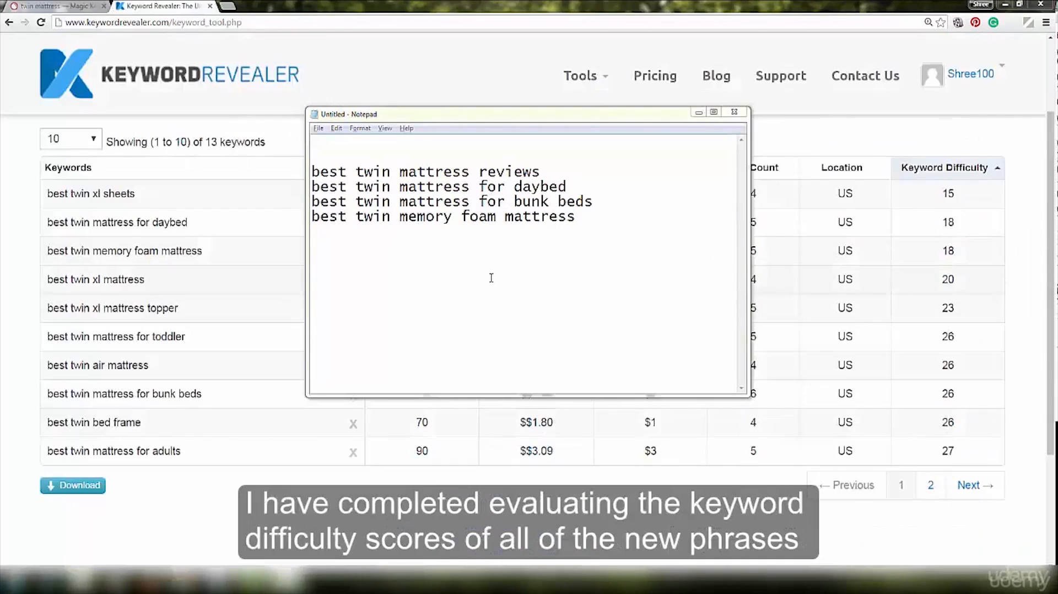
pyautogui.click(486, 244)
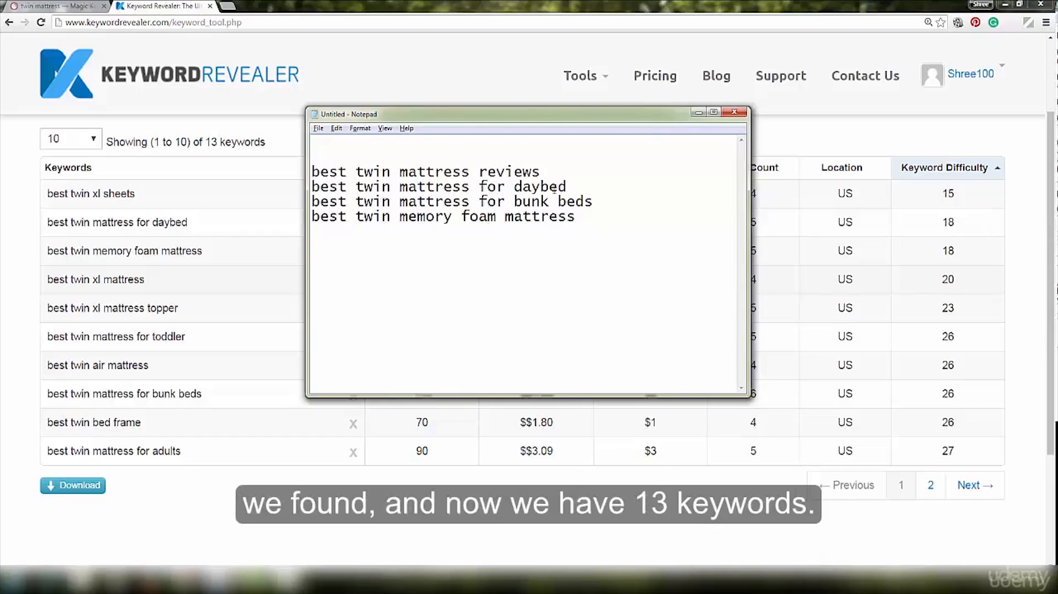
pyautogui.click(699, 112)
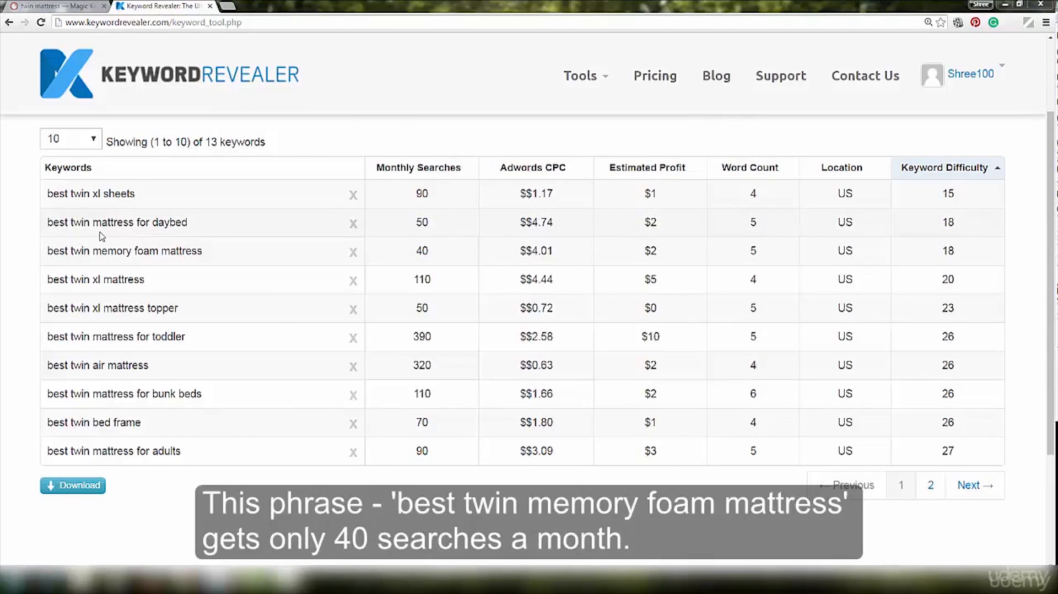
pyautogui.moveTo(48, 252); pyautogui.dragTo(254, 252)
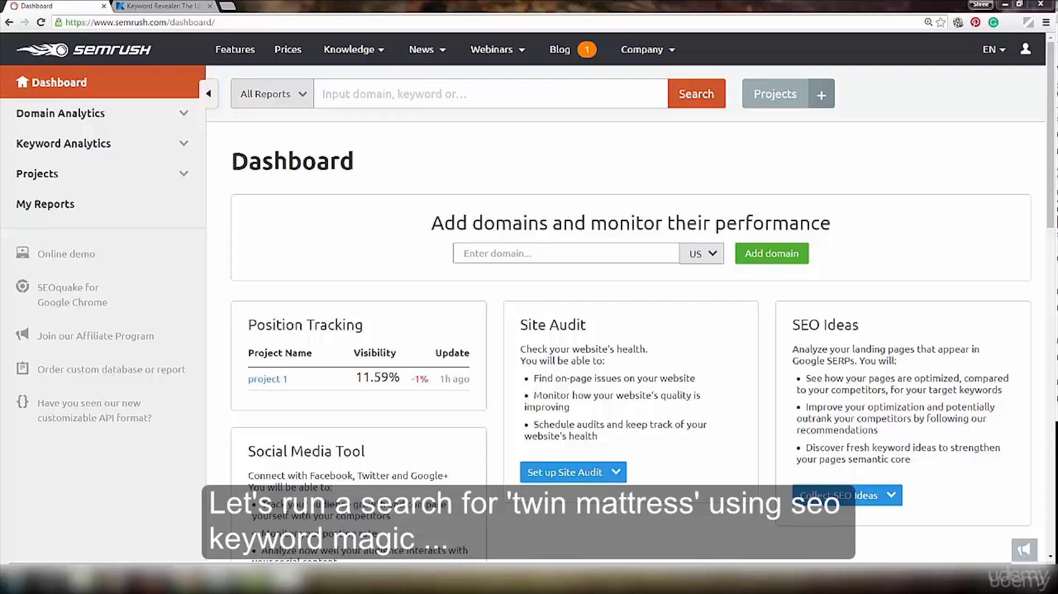
# - Run a SEMrush SEO Keyword Magic search for "twin mattress"
pyautogui.click(371, 94)
pyautogui.write('twin mattress')
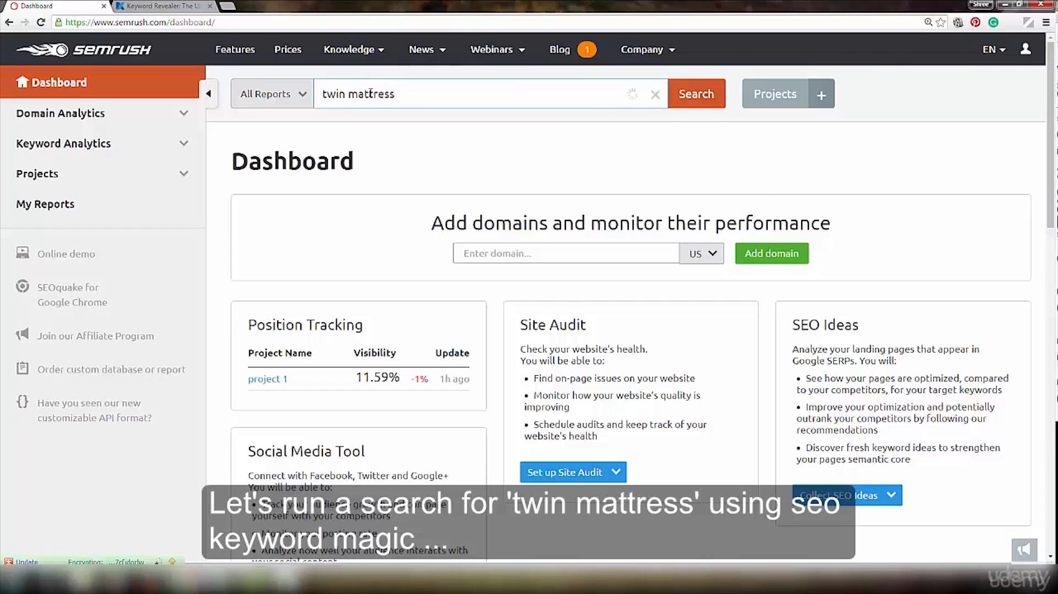
pyautogui.click(298, 102)
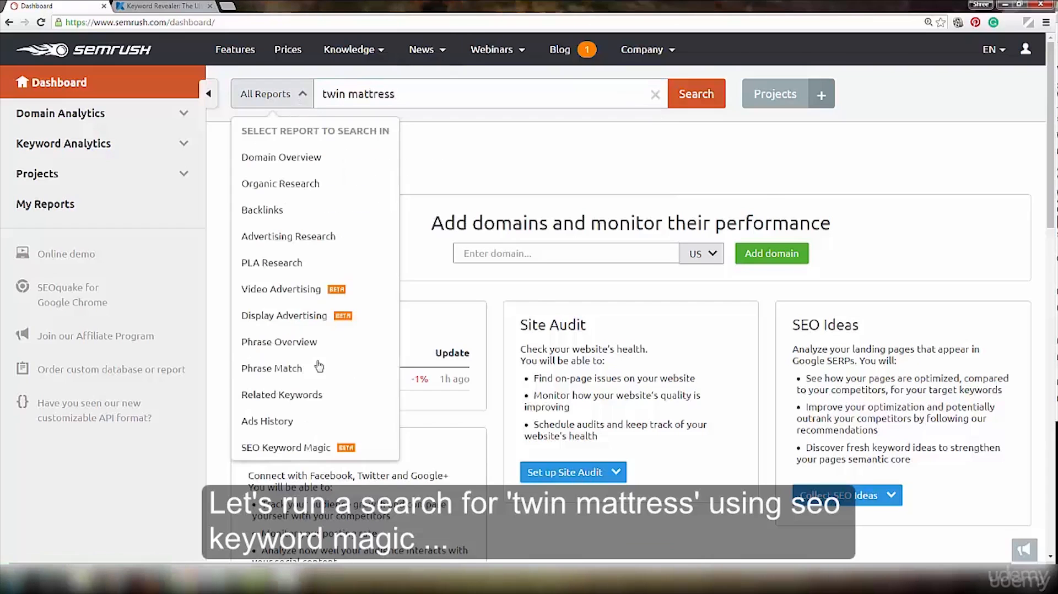
pyautogui.click(310, 447)
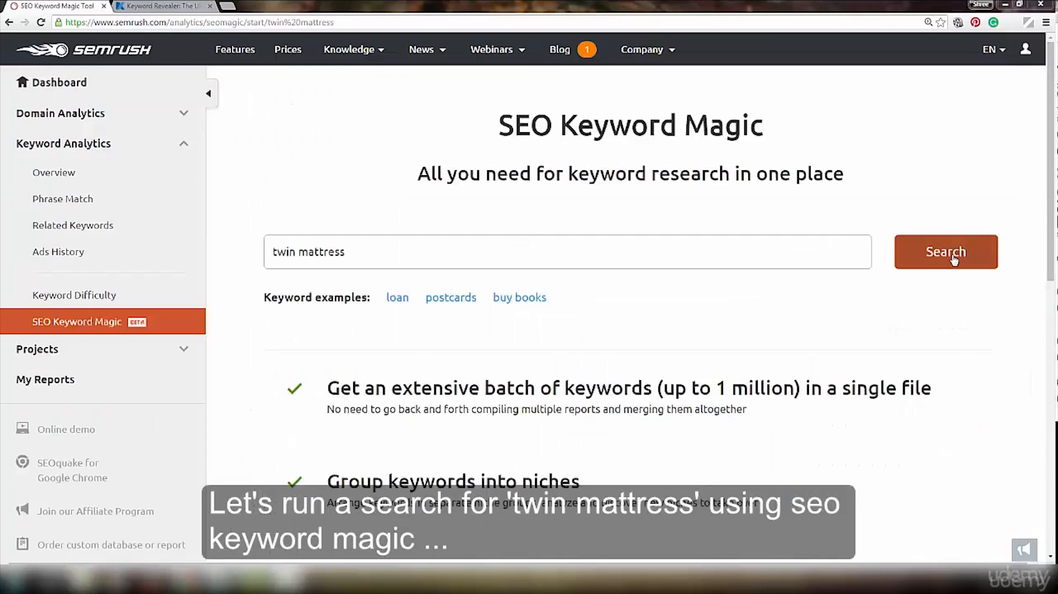
pyautogui.click(954, 260)
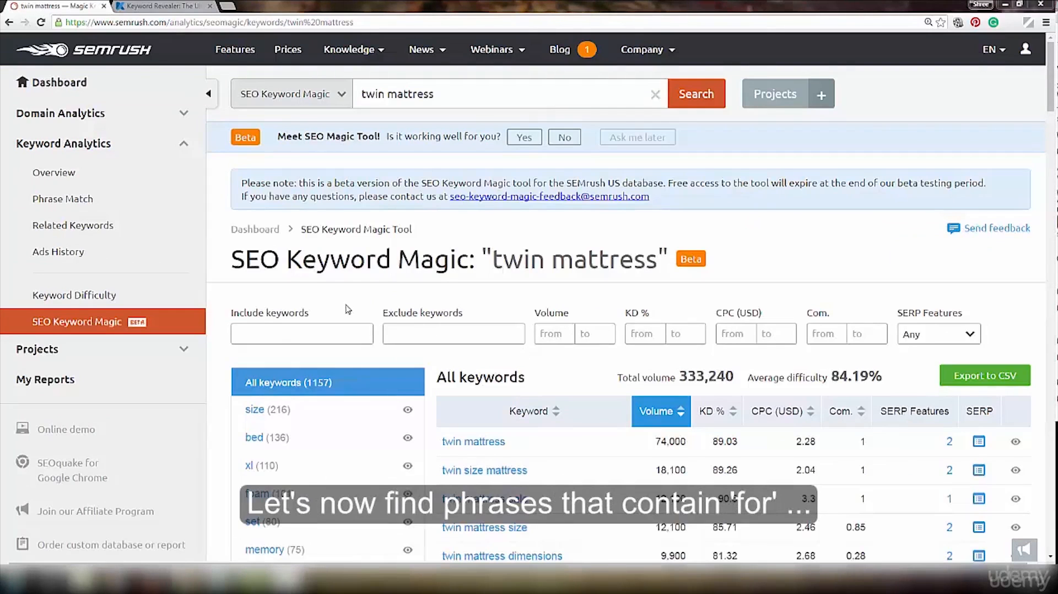
# - Filter the results to keywords including "for," and look through the filtered phrases
pyautogui.click(278, 337)
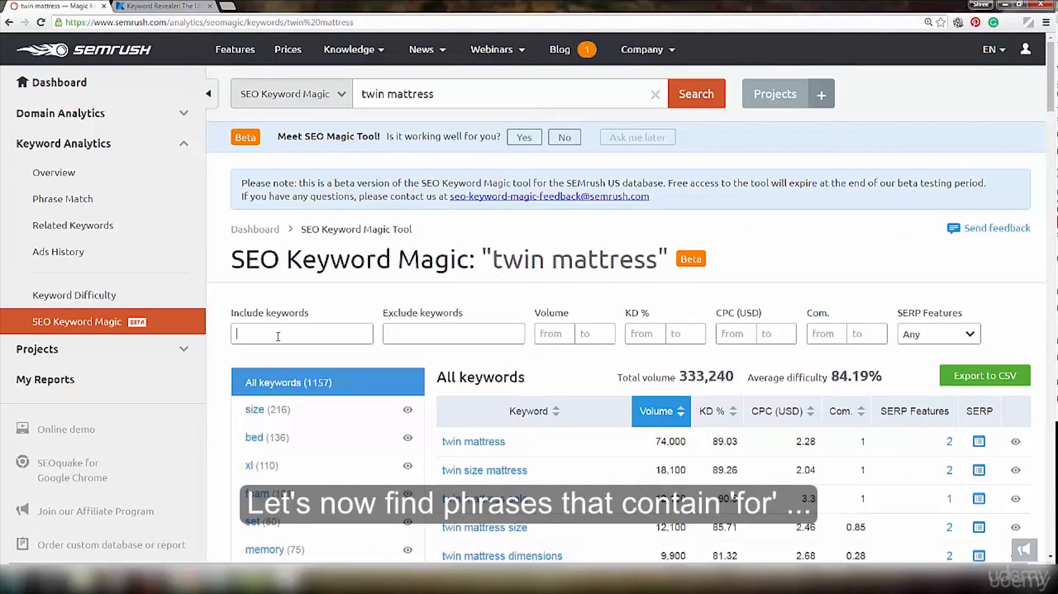
pyautogui.write('for,')
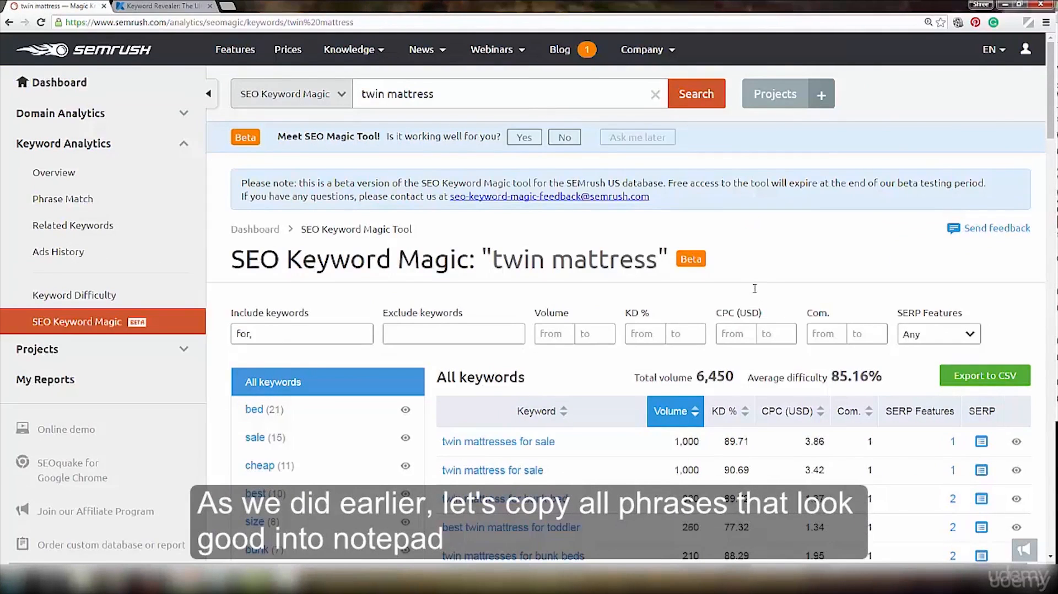
pyautogui.scroll(-6, 751, 292)
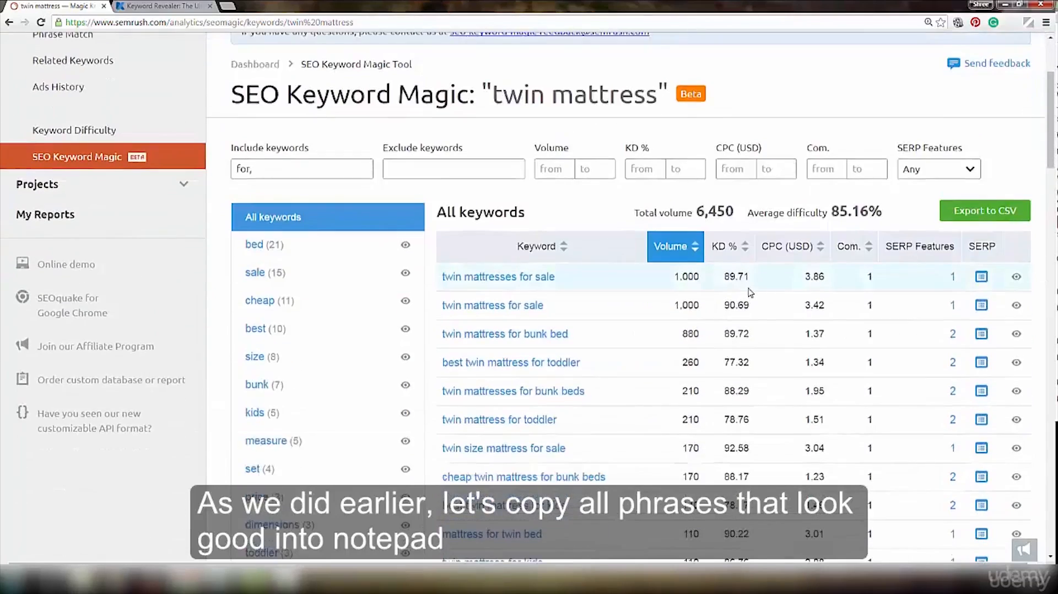
pyautogui.scroll(-8, 750, 288)
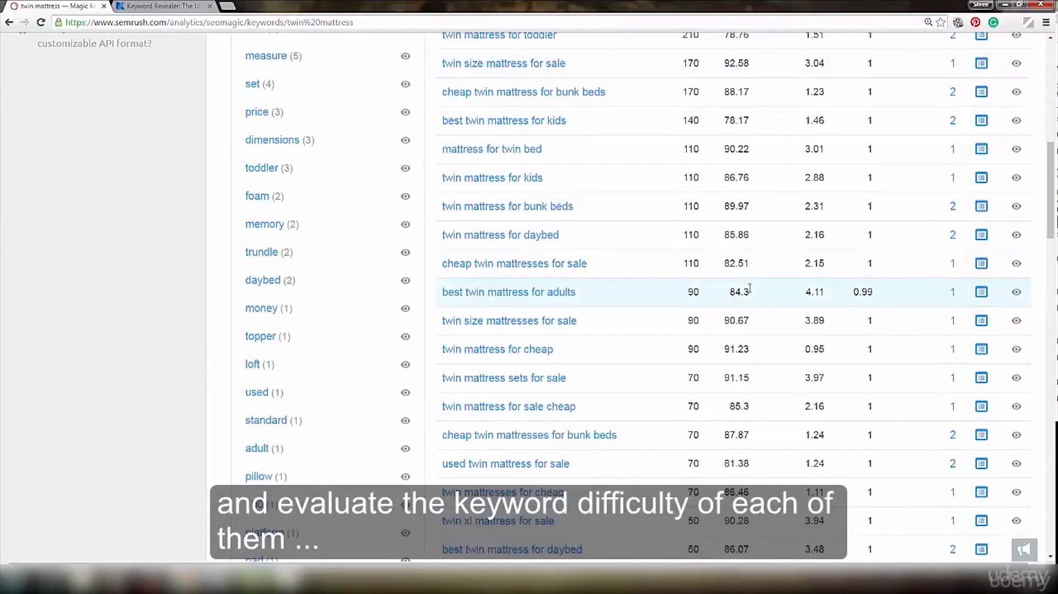
pyautogui.scroll(-5, 750, 287)
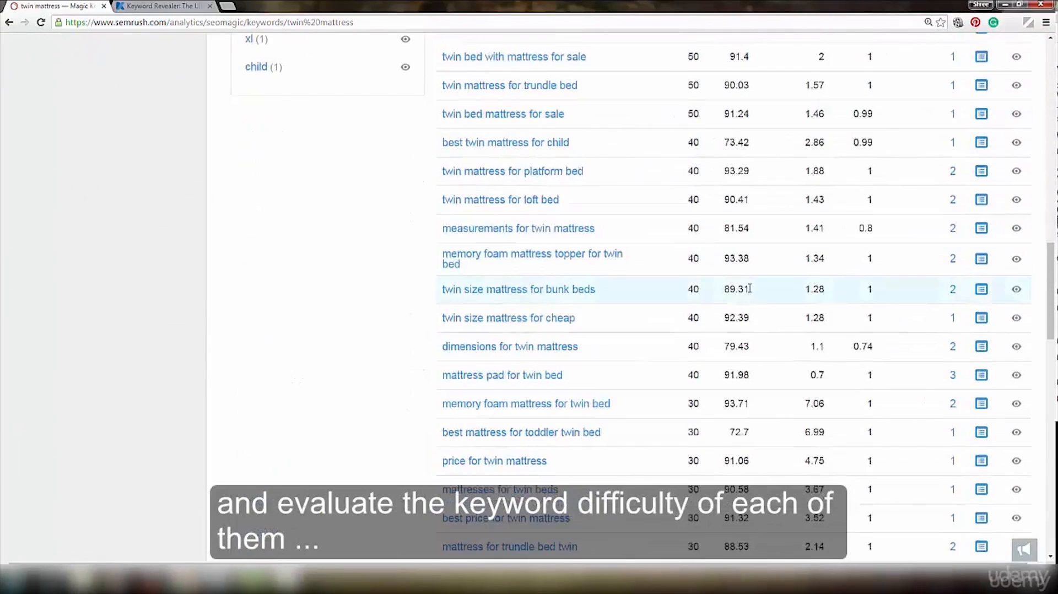
pyautogui.scroll(-5, 750, 288)
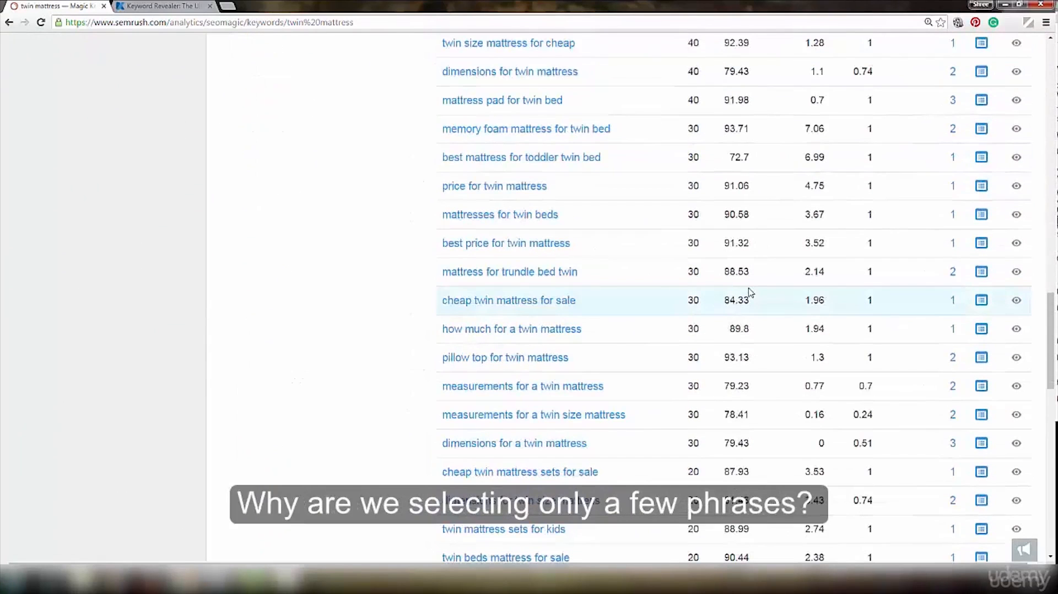
pyautogui.scroll(-4, 751, 292)
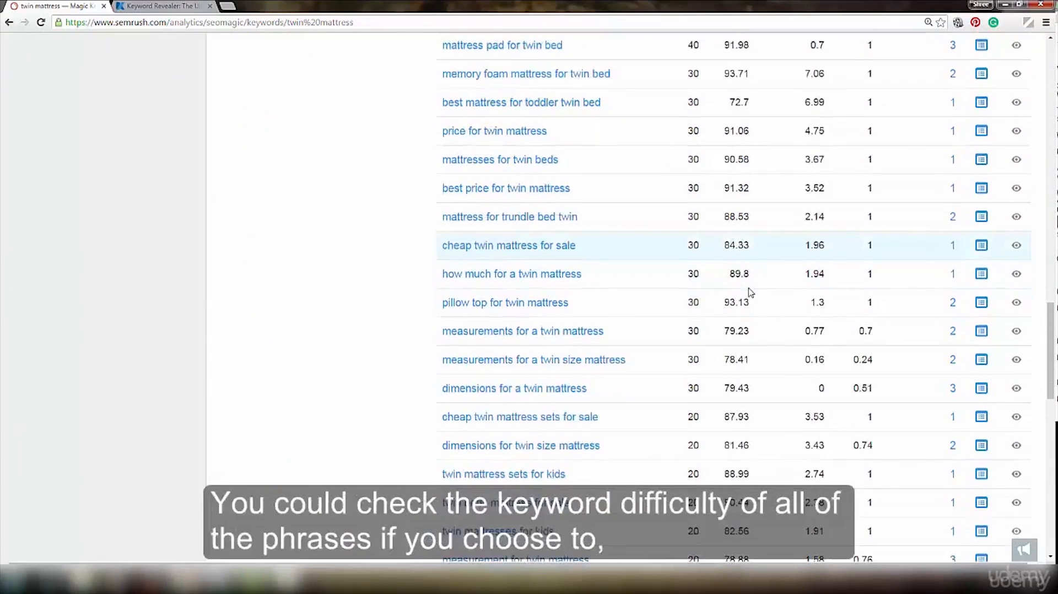
pyautogui.scroll(20, 750, 291)
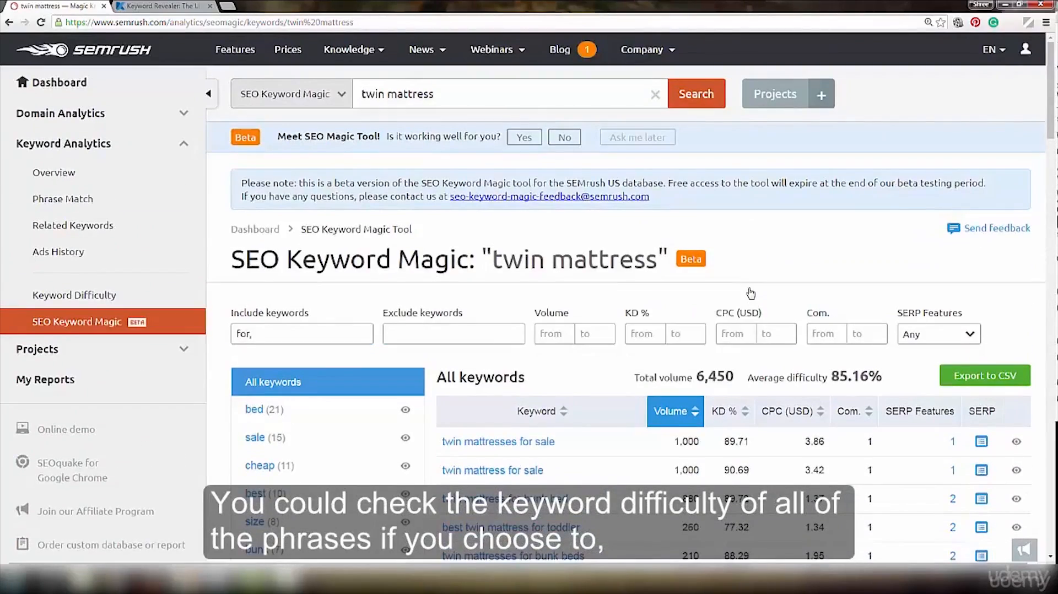
# - Examine the sale phrases in the filtered list, highlighting "twin mattresses for sale" and "twin mattress for sale"
pyautogui.scroll(-1, 750, 289)
pyautogui.scroll(-3, 751, 288)
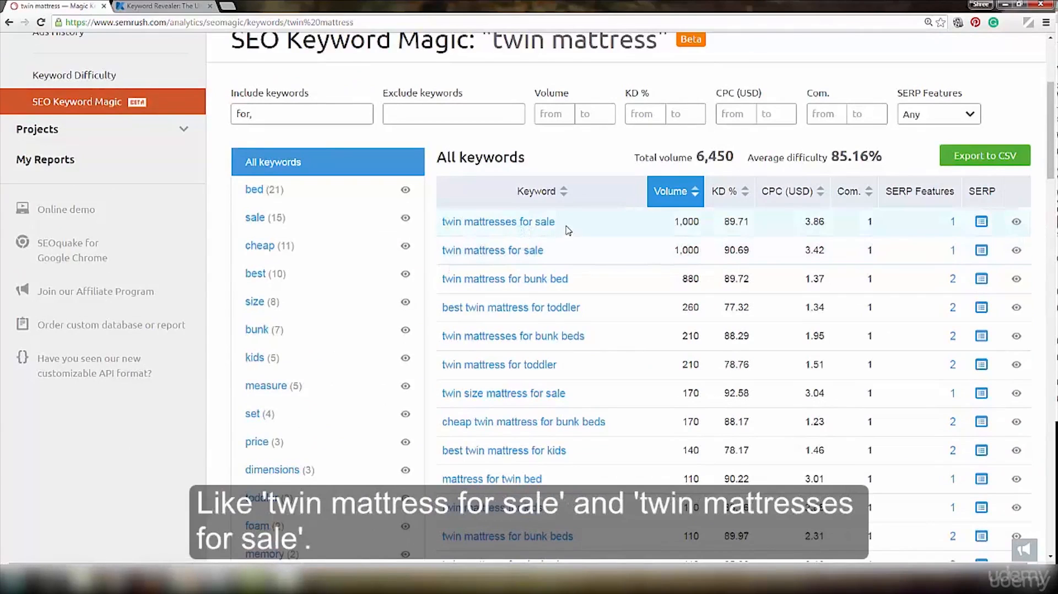
pyautogui.moveTo(567, 228); pyautogui.dragTo(443, 227)
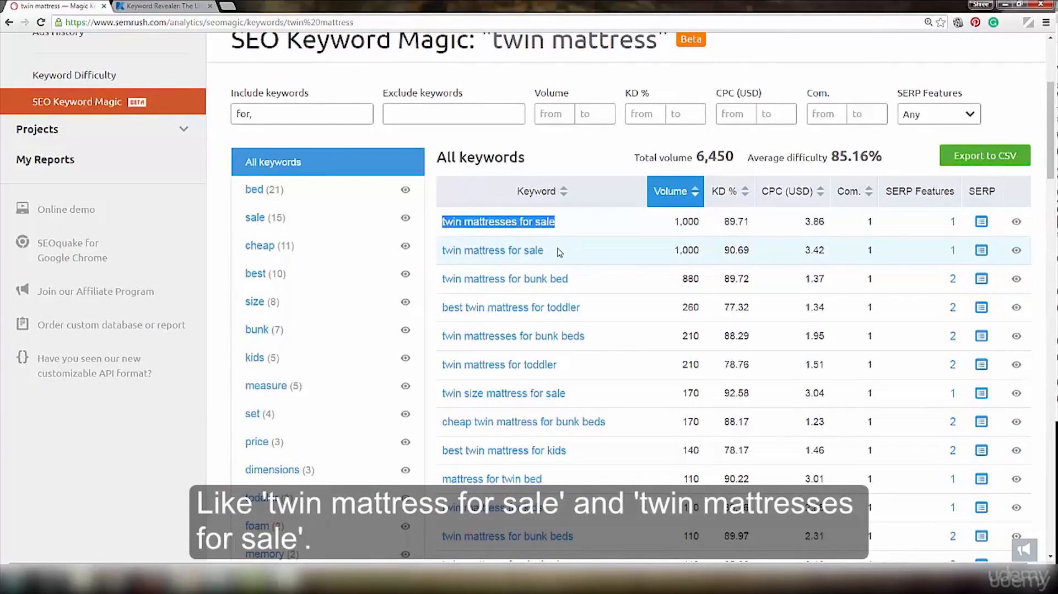
pyautogui.moveTo(560, 253); pyautogui.dragTo(439, 252)
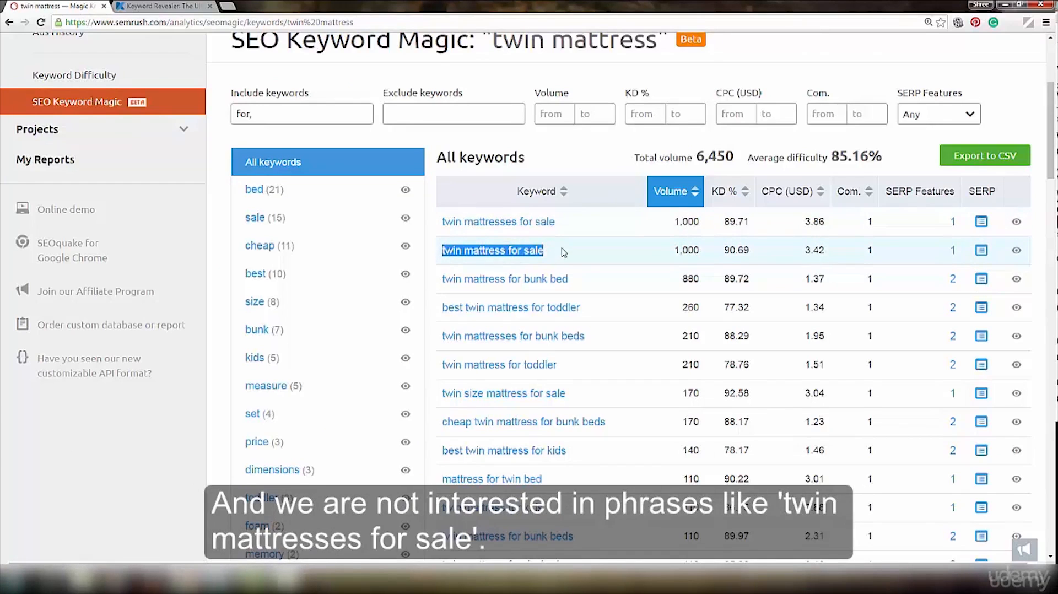
pyautogui.moveTo(573, 229); pyautogui.dragTo(436, 233)
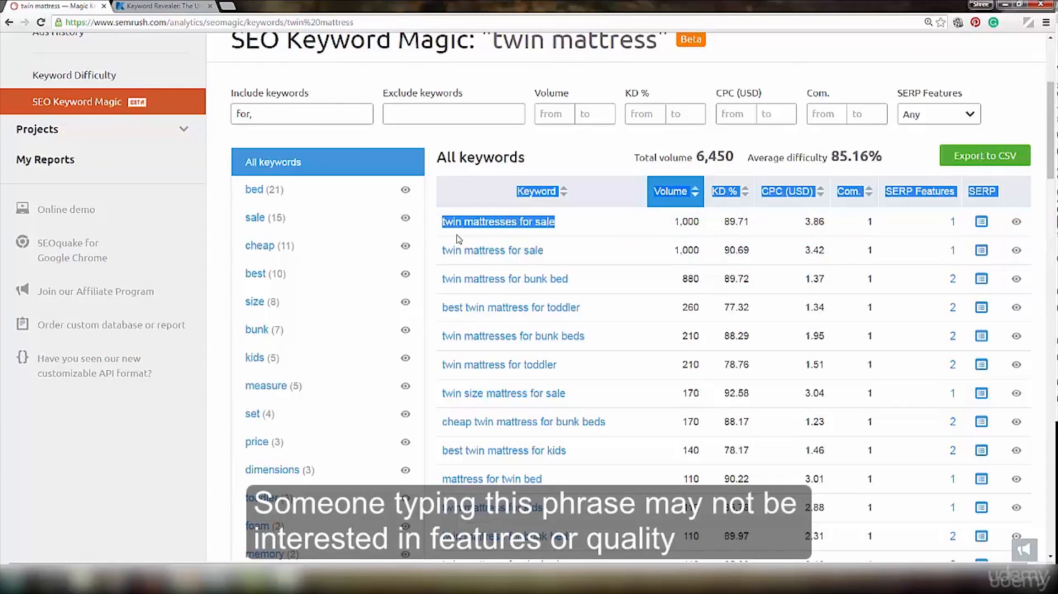
pyautogui.click(595, 227)
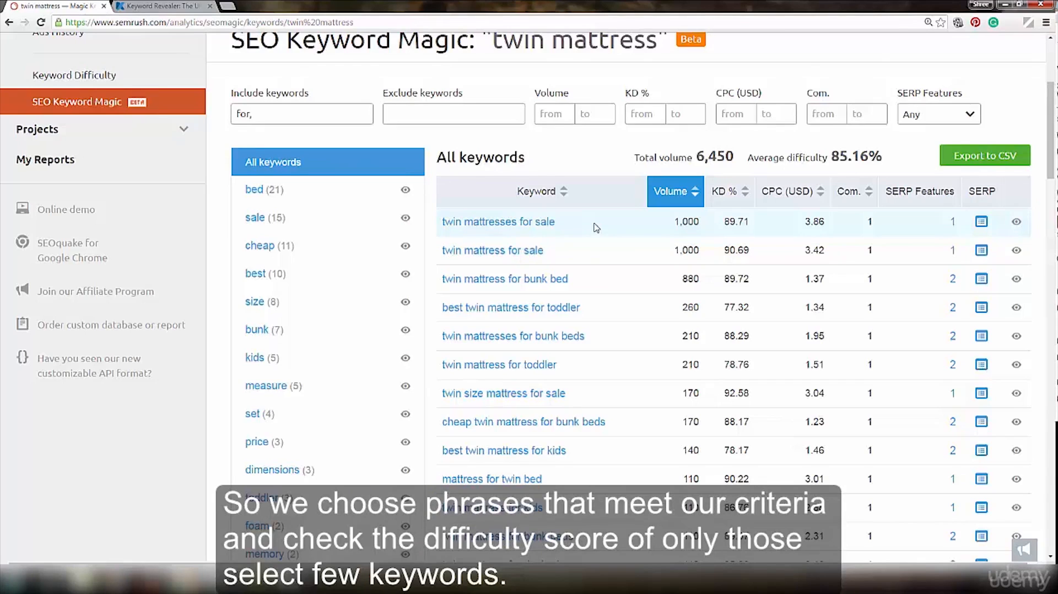
# - Look through the rest of the "for" phrases for non-buyer keywords, highlighting "standard size for twin mattress"
pyautogui.scroll(-15, 596, 227)
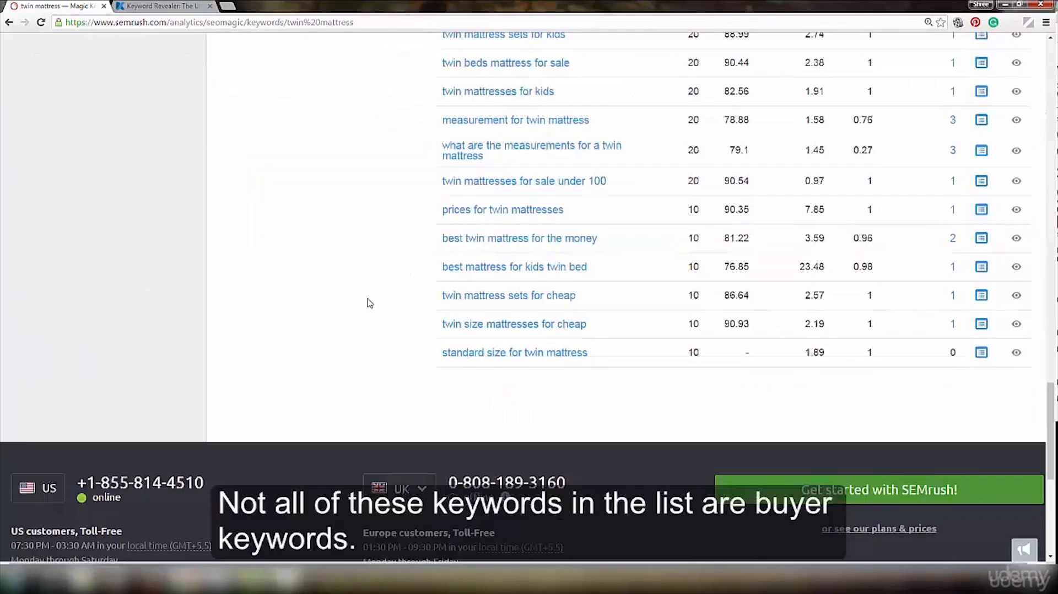
pyautogui.scroll(3, 370, 303)
pyautogui.scroll(6, 369, 303)
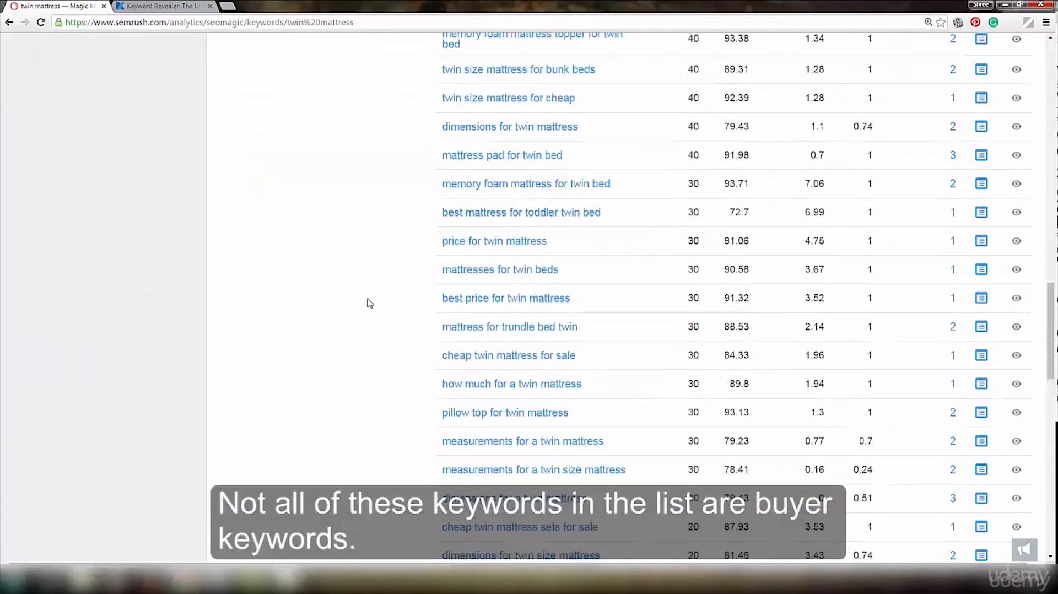
pyautogui.scroll(6, 369, 303)
pyautogui.scroll(-6, 370, 302)
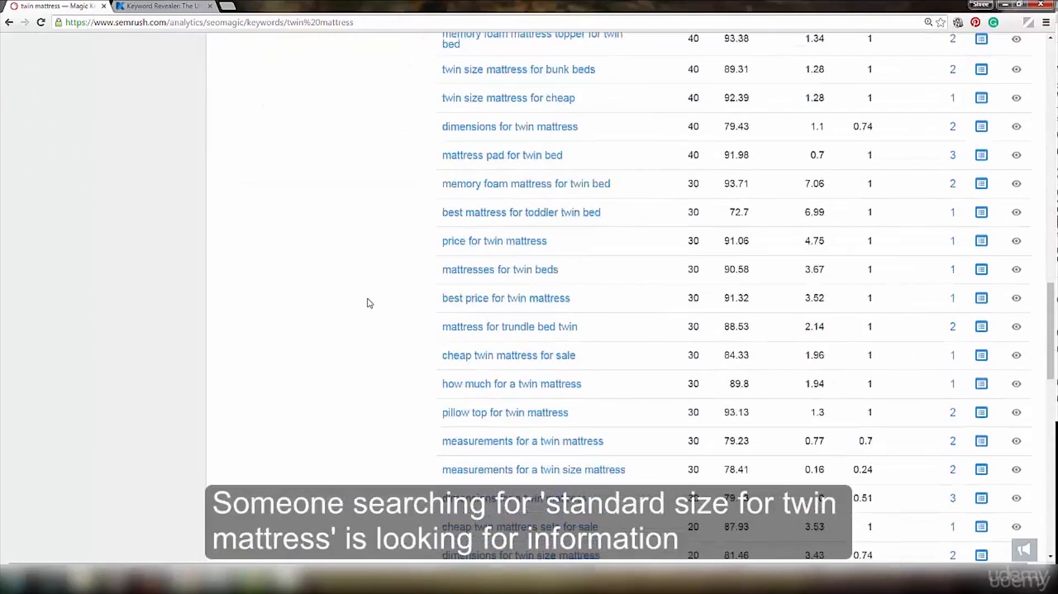
pyautogui.scroll(-7, 370, 303)
pyautogui.scroll(-2, 368, 296)
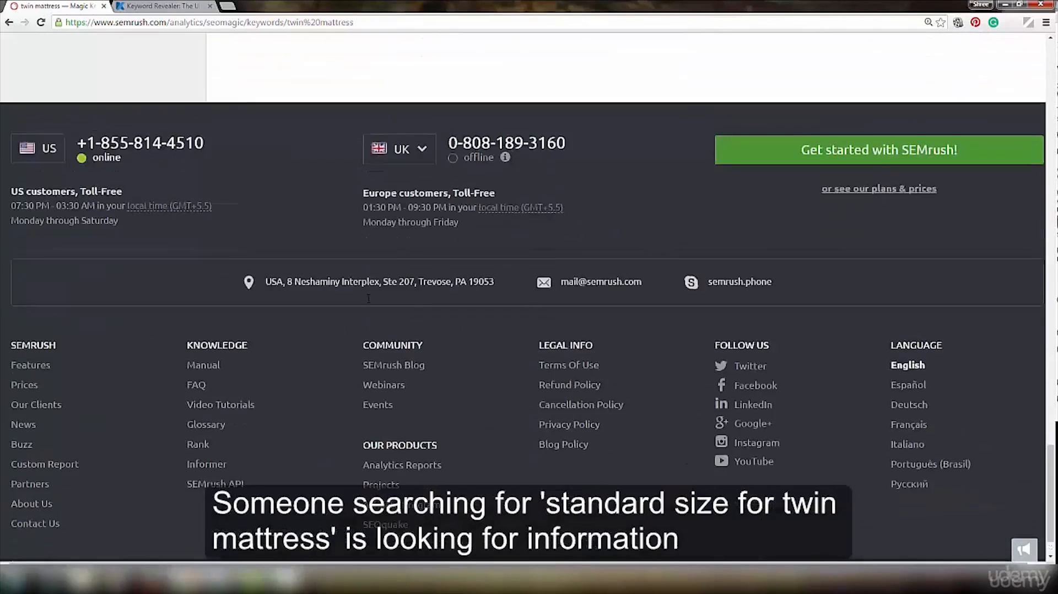
pyautogui.scroll(5, 605, 286)
pyautogui.moveTo(591, 287); pyautogui.dragTo(439, 290)
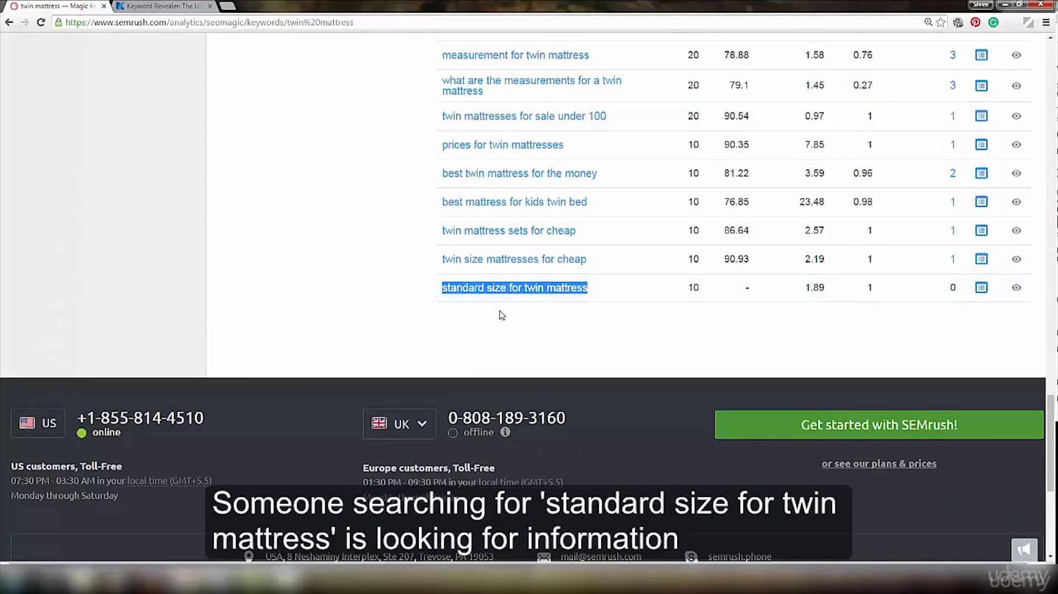
pyautogui.scroll(-1, 502, 315)
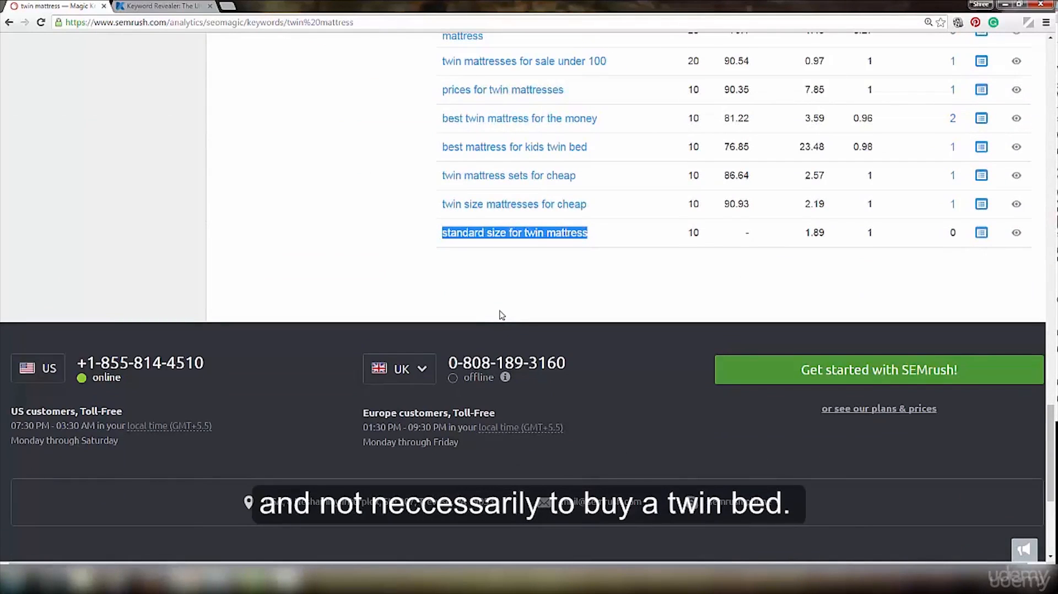
pyautogui.scroll(15, 439, 347)
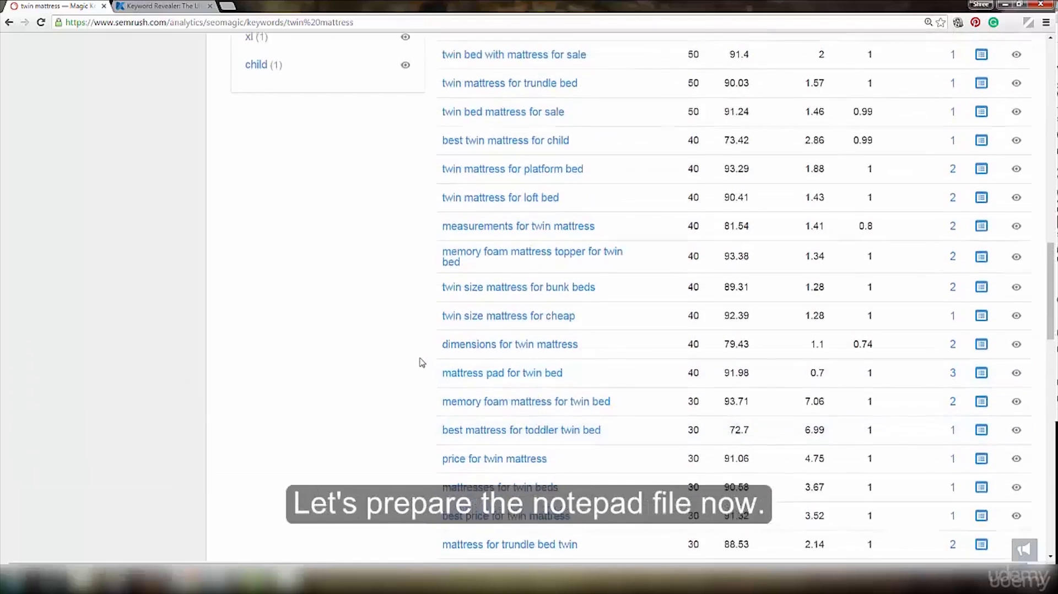
pyautogui.scroll(5, 423, 362)
pyautogui.scroll(-4, 421, 359)
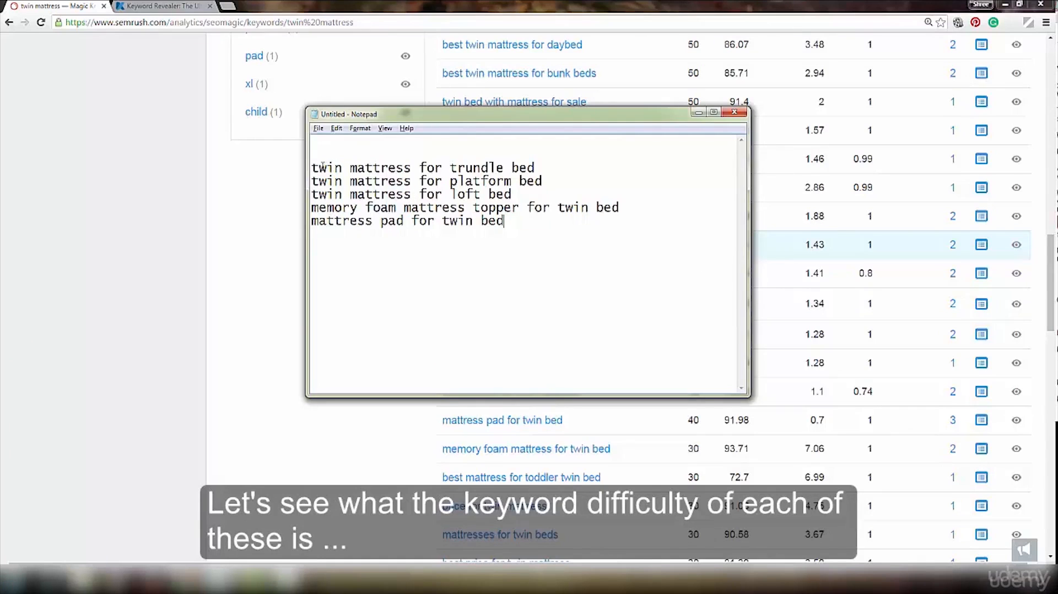
# - Copy the phrase "twin mattress for trundle bed" from the Notepad list
pyautogui.moveTo(312, 167); pyautogui.dragTo(535, 168)
pyautogui.rightClick(517, 165)
pyautogui.click(546, 205)
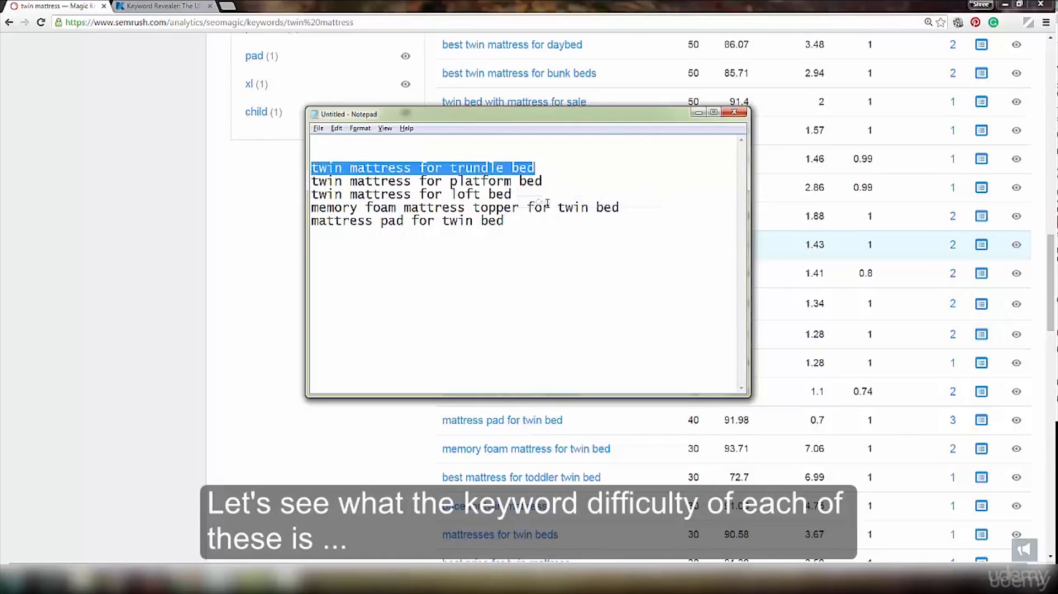
# - Switch to Keyword Revealer and run a keyword search for "twin mattress for trundle bed" on Google.com - United States
pyautogui.click(130, 6)
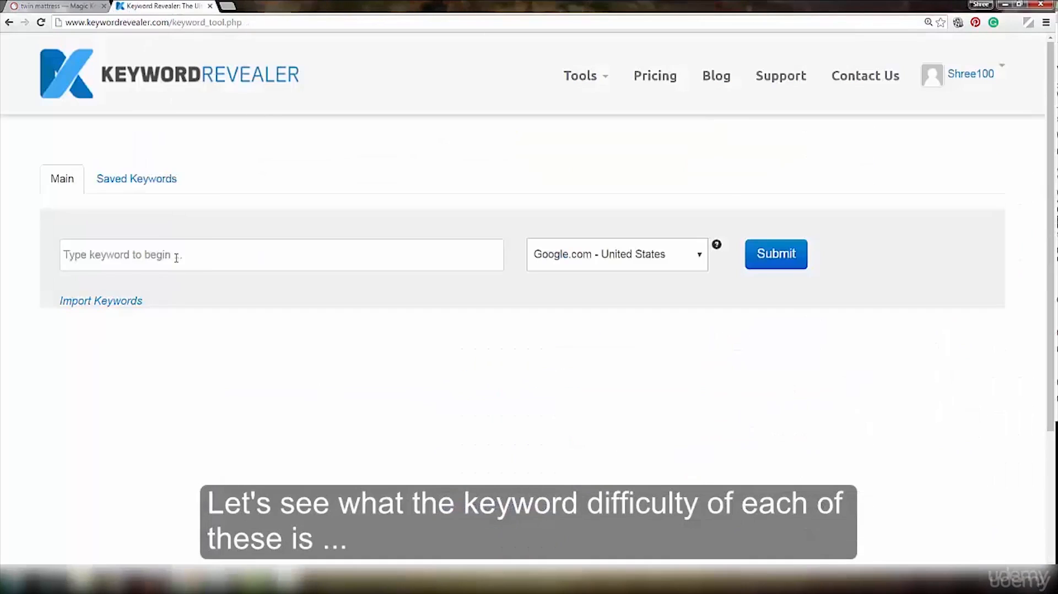
pyautogui.click(176, 255)
pyautogui.rightClick(176, 255)
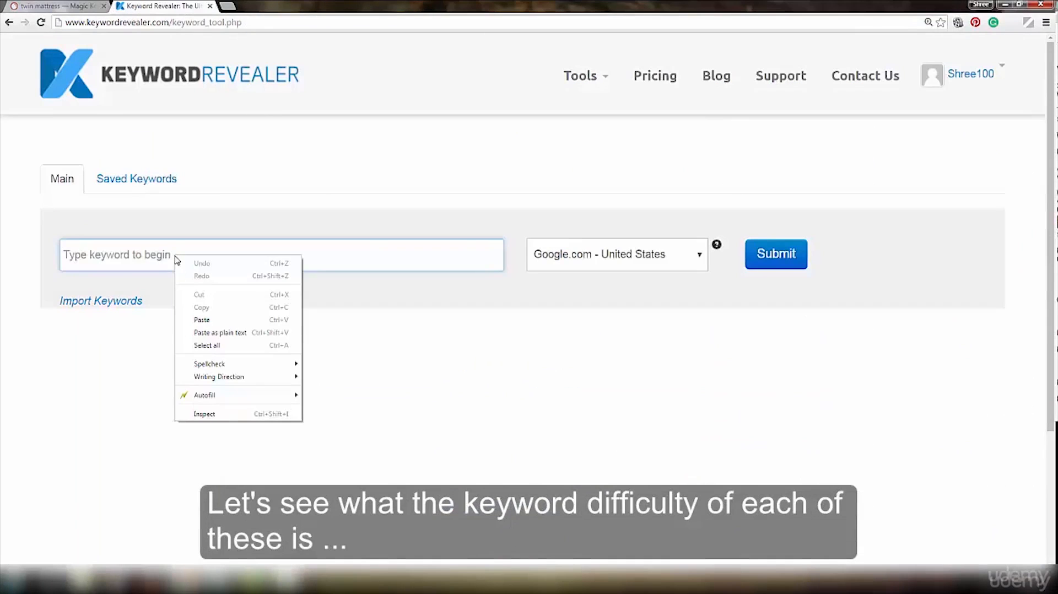
pyautogui.click(212, 317)
pyautogui.click(777, 255)
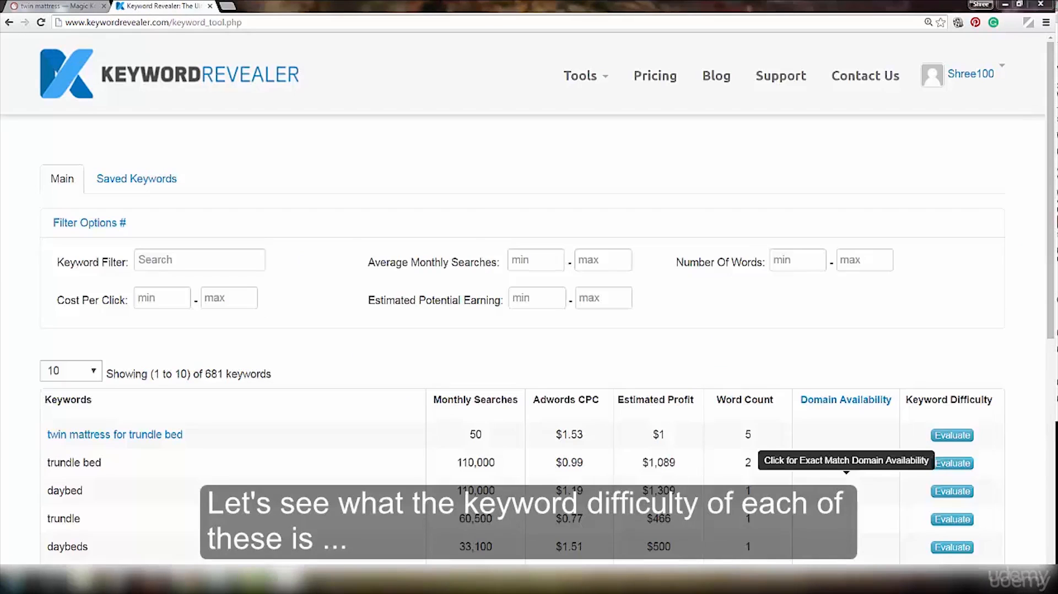
# - Evaluate the keyword difficulty of "twin mattress for trundle bed" and save the keyword
pyautogui.scroll(-4, 993, 350)
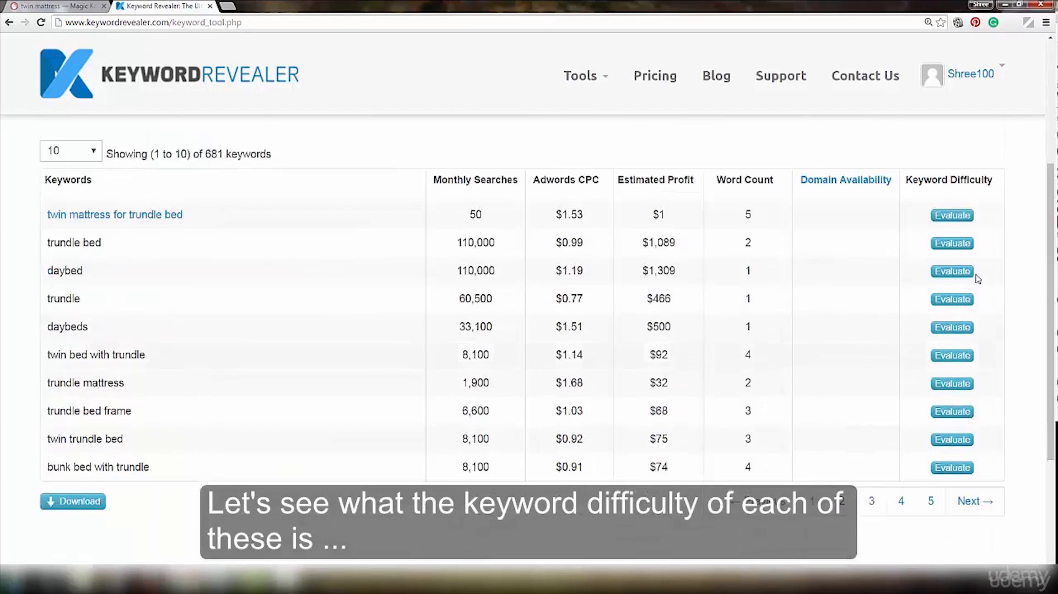
pyautogui.click(959, 218)
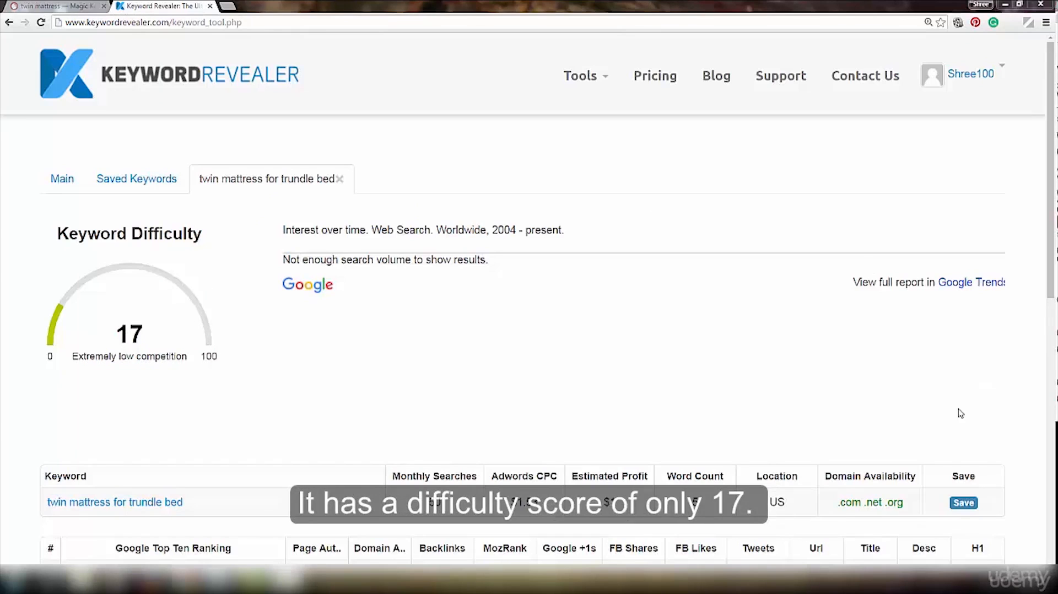
pyautogui.click(965, 503)
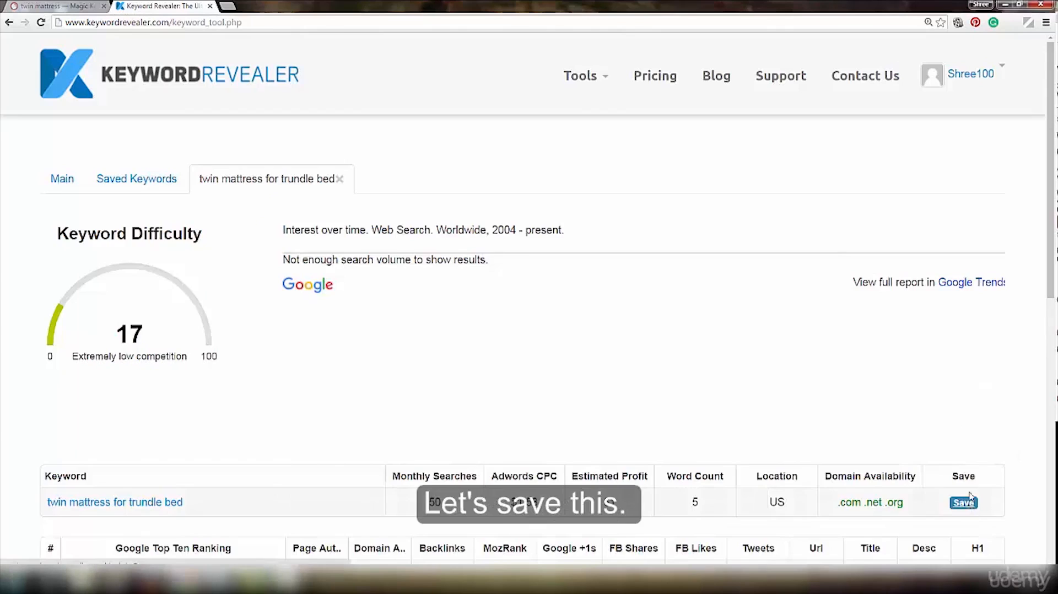
# - Filter the related keyword results by "best twin" and check how many of all the phrases match
pyautogui.click(197, 259)
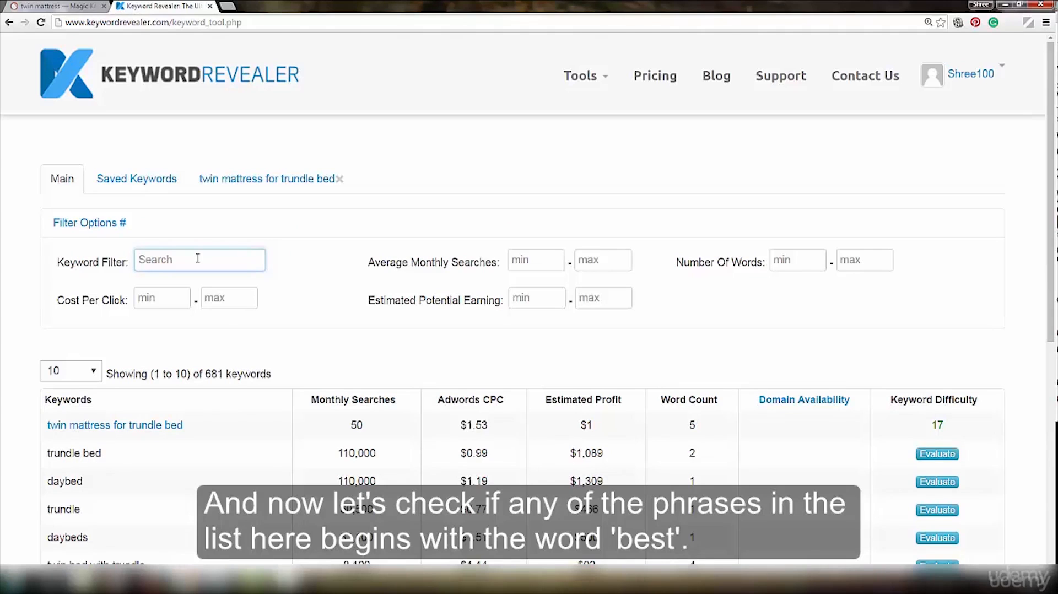
pyautogui.write('b')
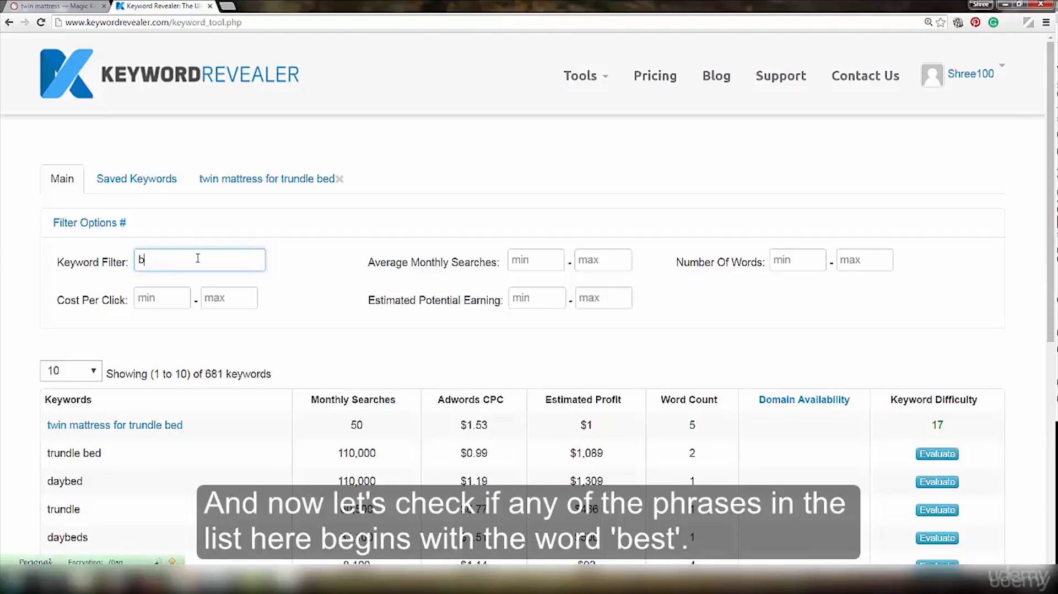
pyautogui.write('est')
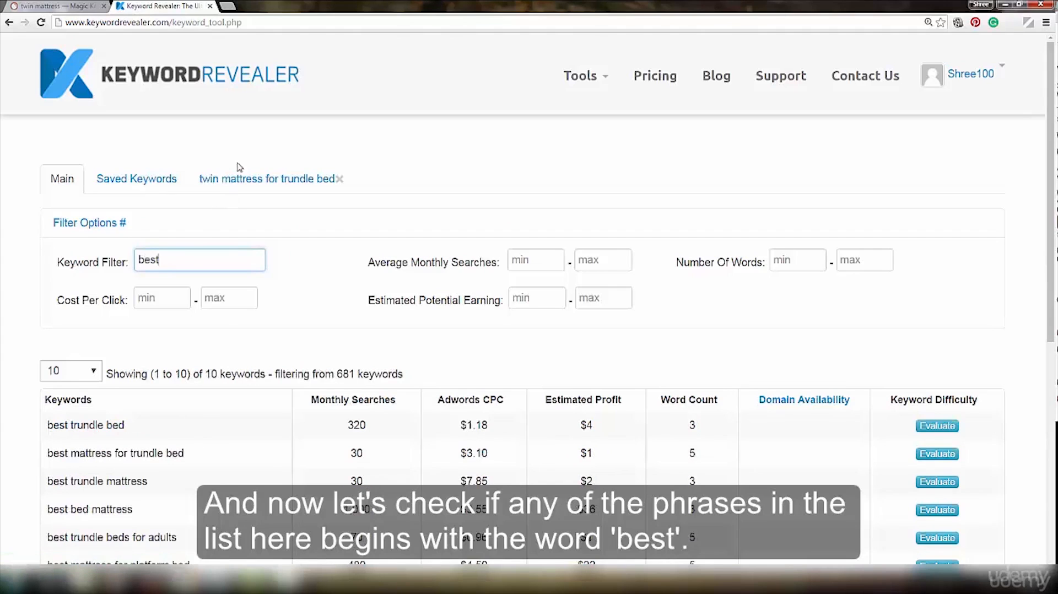
pyautogui.click(1051, 231)
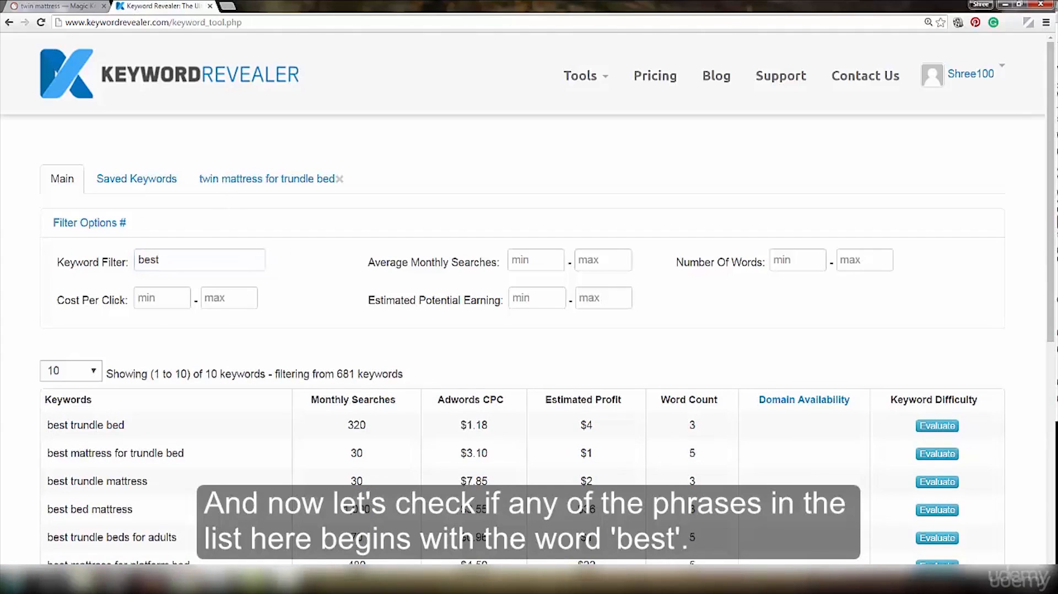
pyautogui.write('twin')
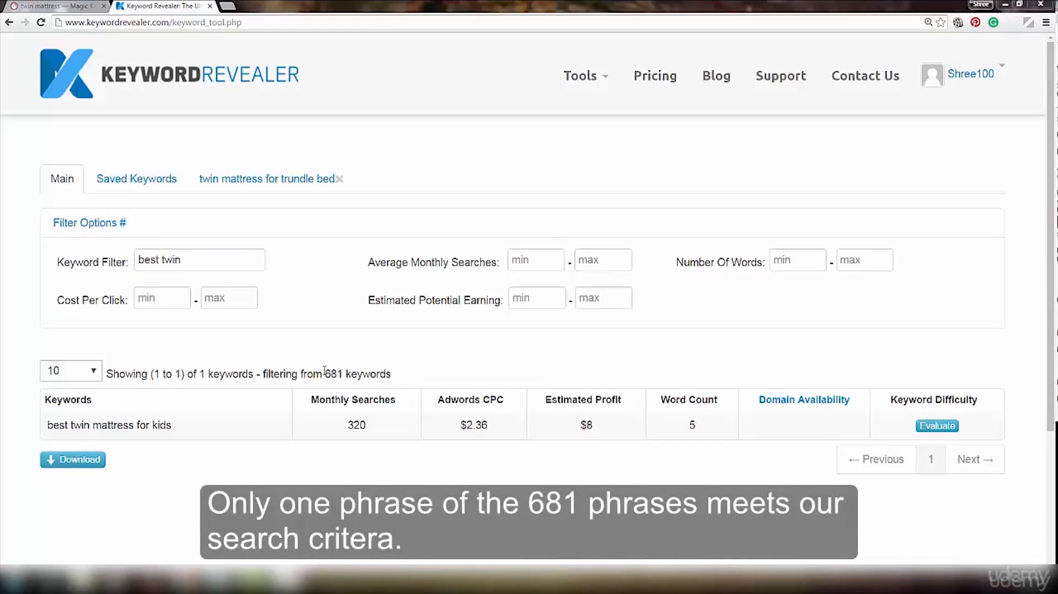
pyautogui.moveTo(322, 373); pyautogui.dragTo(344, 373)
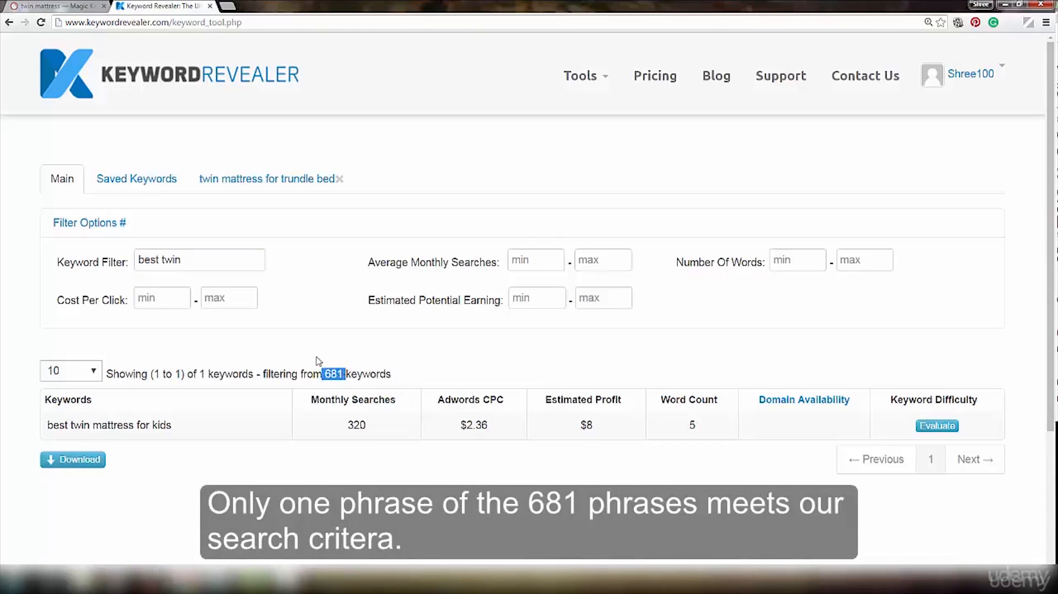
pyautogui.click(298, 352)
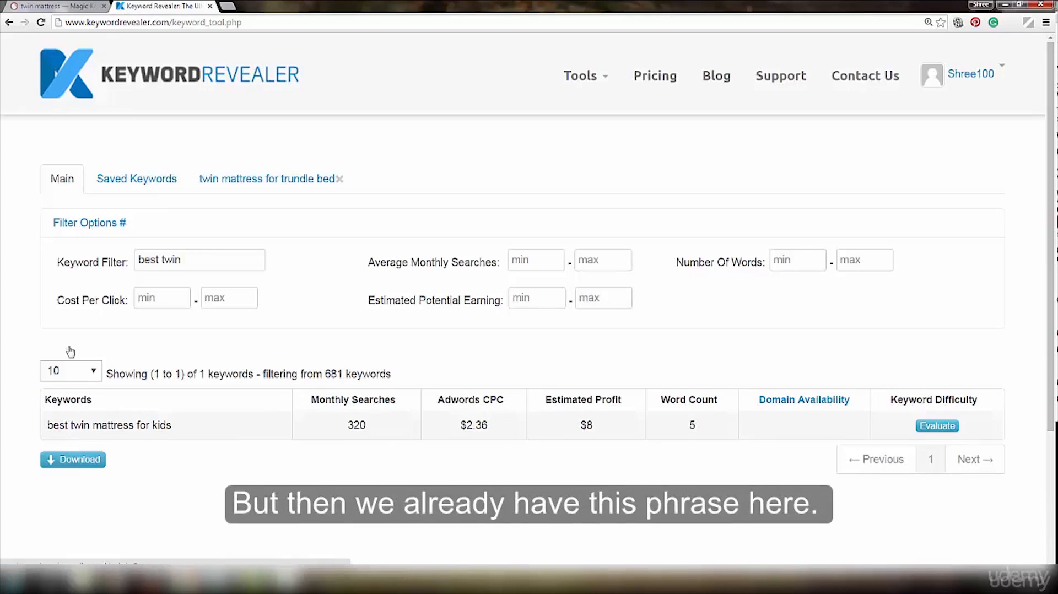
# - Check the saved keywords for "best twin mattress for kids" and highlight that phrase
pyautogui.click(134, 180)
pyautogui.scroll(-4, 408, 422)
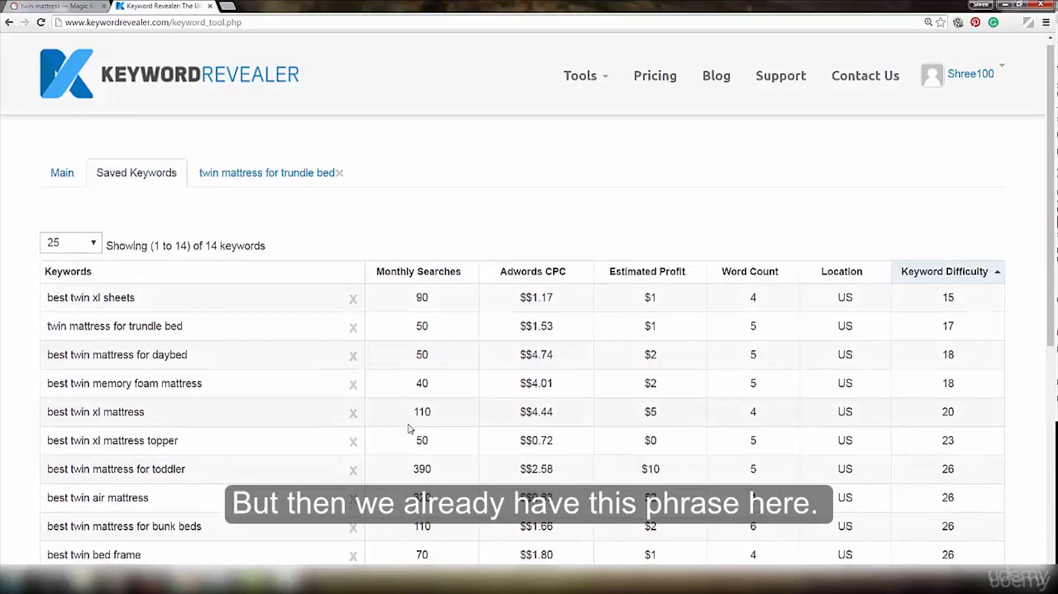
pyautogui.moveTo(172, 398); pyautogui.dragTo(68, 398)
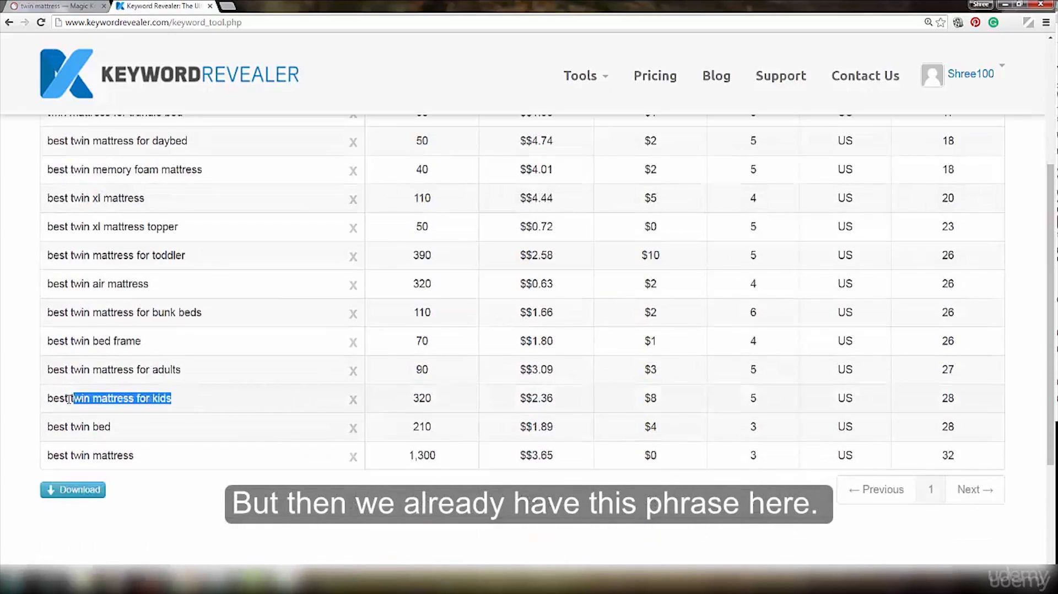
pyautogui.scroll(1, 287, 407)
pyautogui.scroll(3, 287, 407)
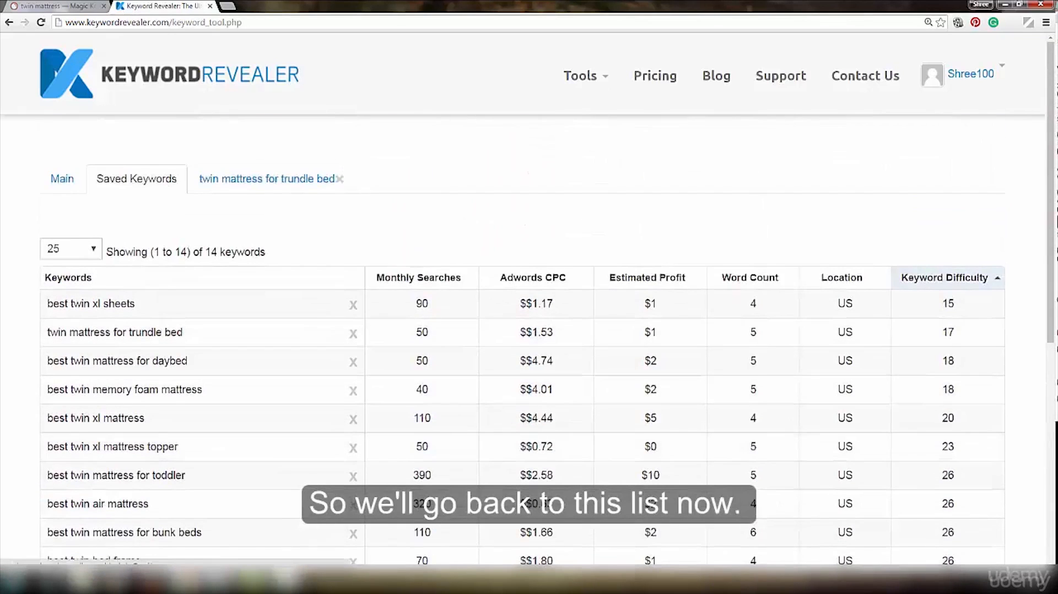
# - Copy the phrase "twin mattress for platform bed" from the Notepad list
pyautogui.moveTo(240, 585)
pyautogui.click(241, 532)
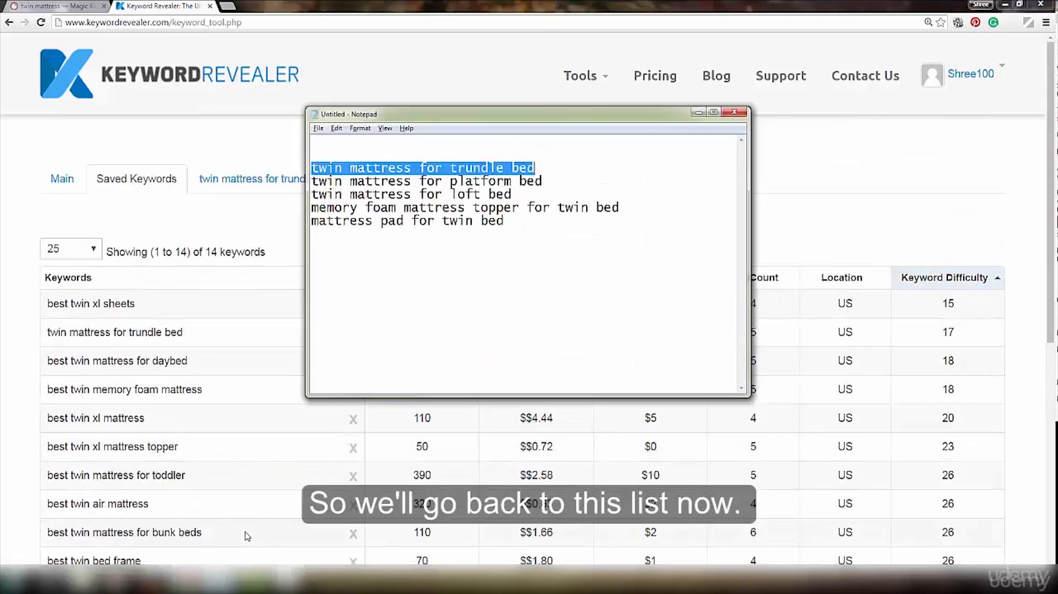
pyautogui.moveTo(315, 179); pyautogui.dragTo(566, 177)
pyautogui.rightClick(529, 185)
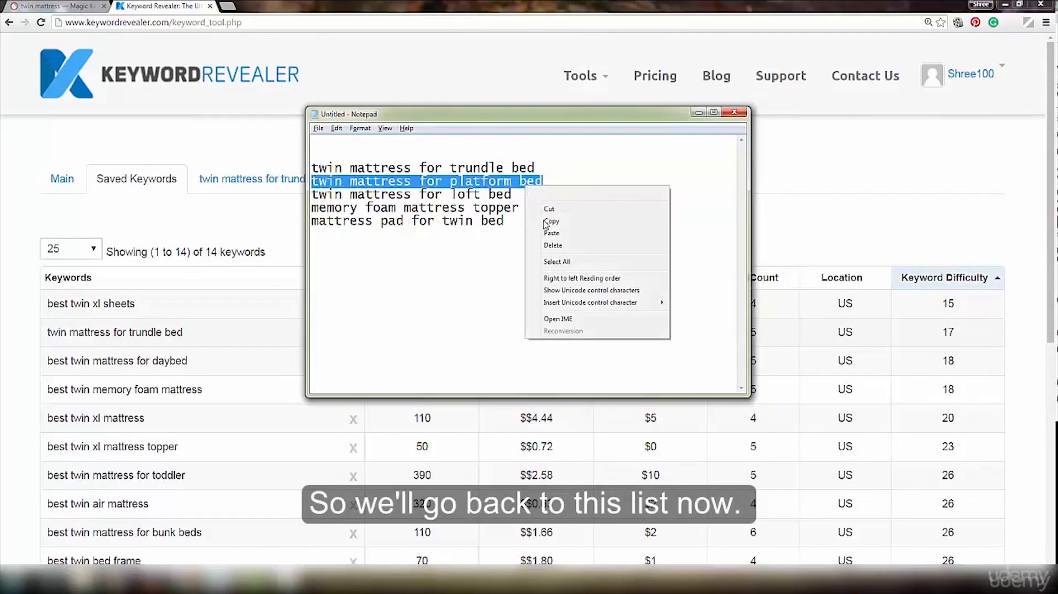
pyautogui.click(546, 223)
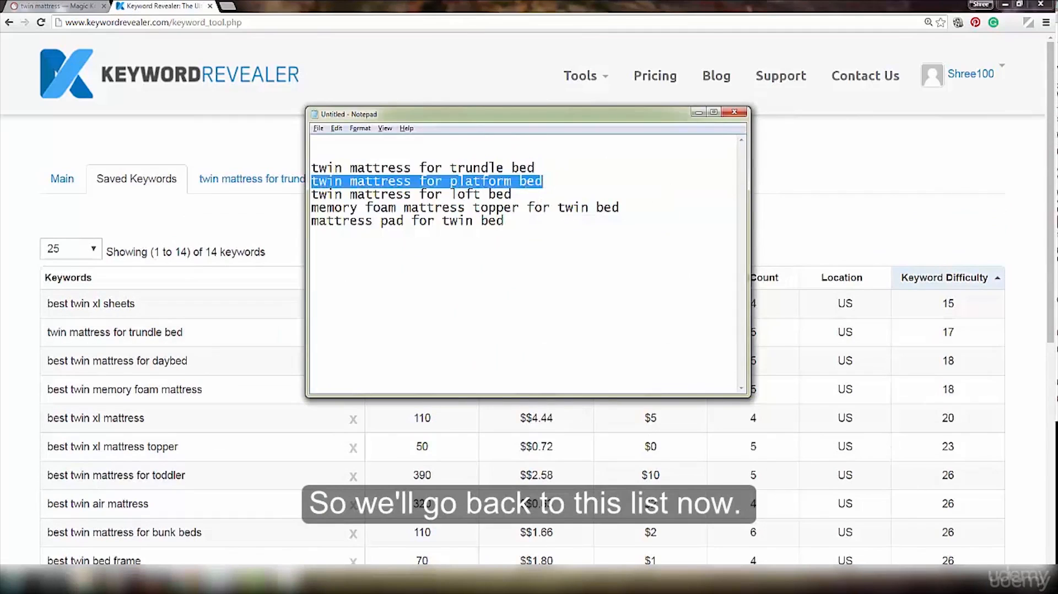
pyautogui.click(234, 583)
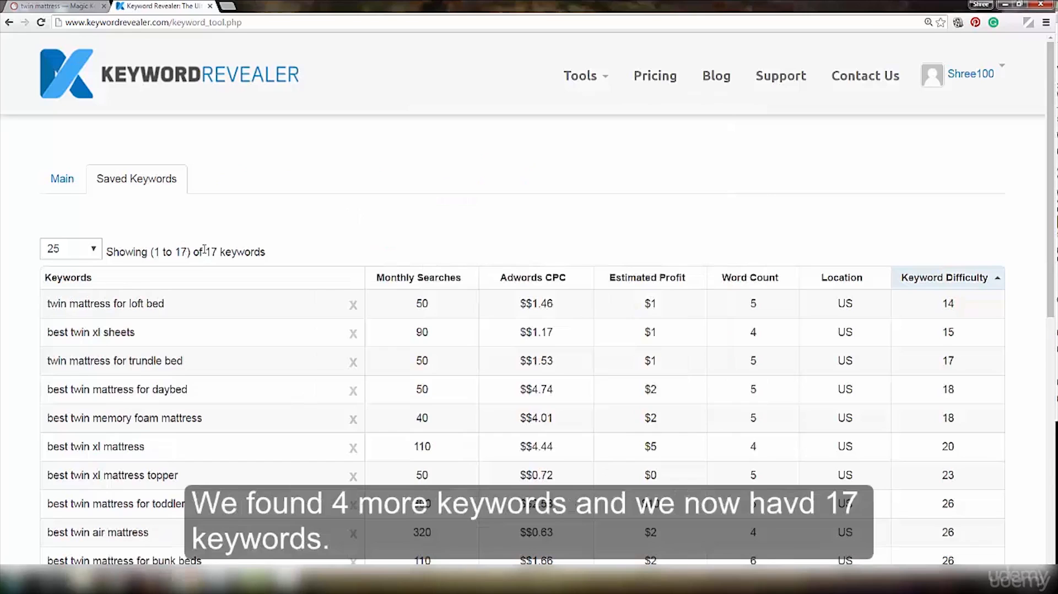
# - Highlight the total number of saved keywords in Keyword Revealer
pyautogui.doubleClick(212, 252)
pyautogui.click(390, 235)
# - Switch to SEMrush and change the included keyword filter for "twin mattress" to "with,"
pyautogui.click(28, 8)
pyautogui.scroll(15, 312, 349)
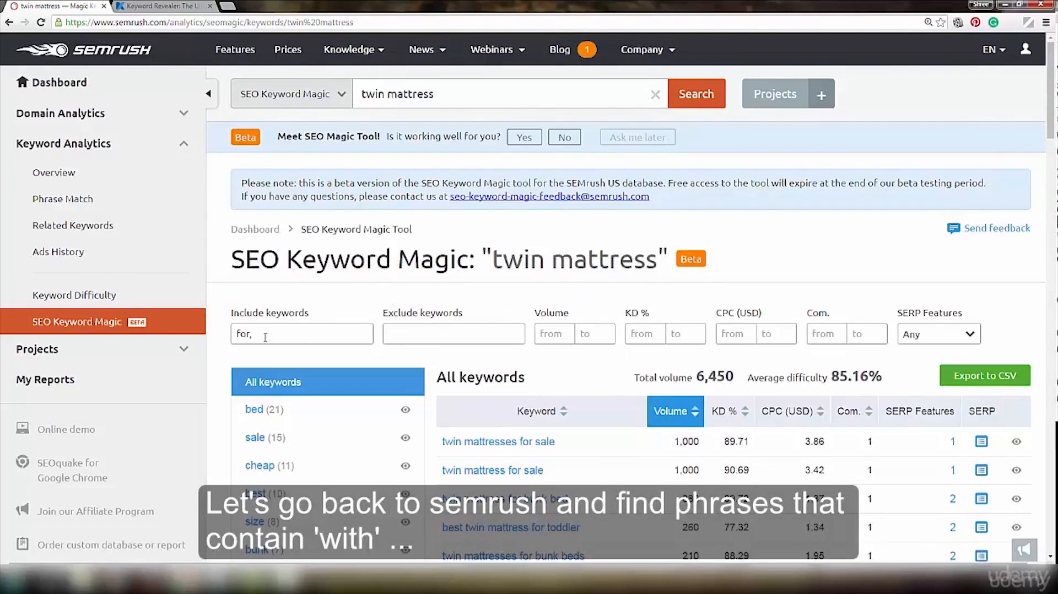
pyautogui.moveTo(254, 334); pyautogui.dragTo(219, 336)
pyautogui.write('w')
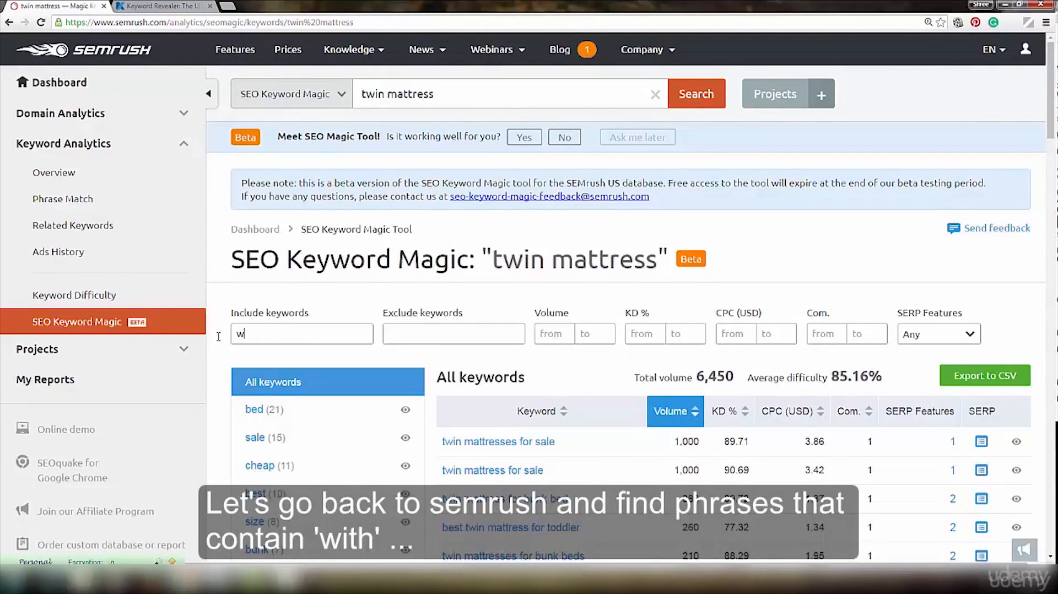
pyautogui.write('ith,')
# - Look through the "with" phrases in the filtered keyword list for good buyer keywords
pyautogui.scroll(-4, 626, 199)
pyautogui.scroll(-1, 626, 198)
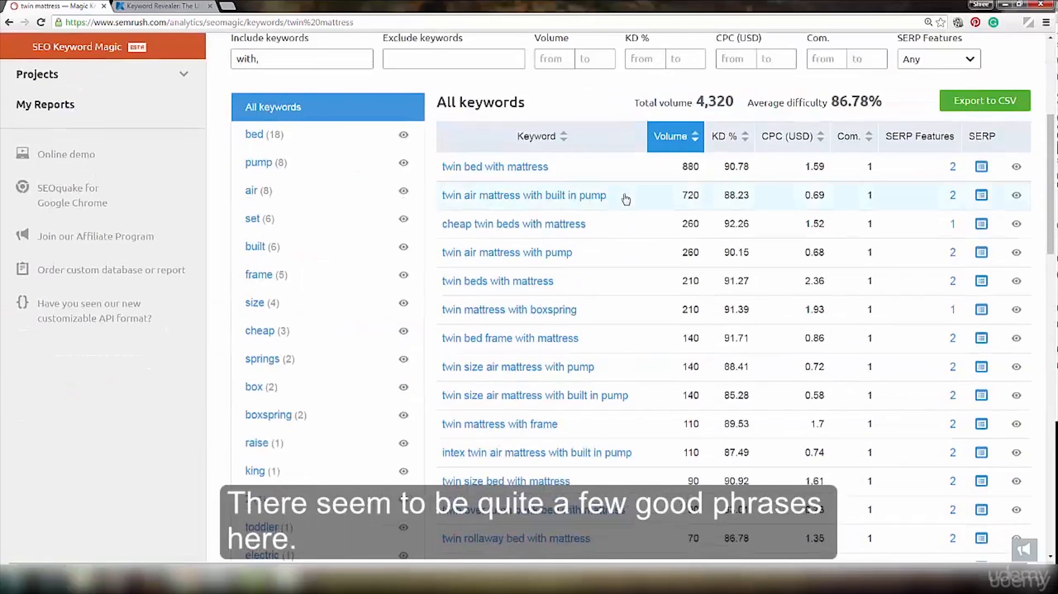
pyautogui.scroll(-8, 626, 198)
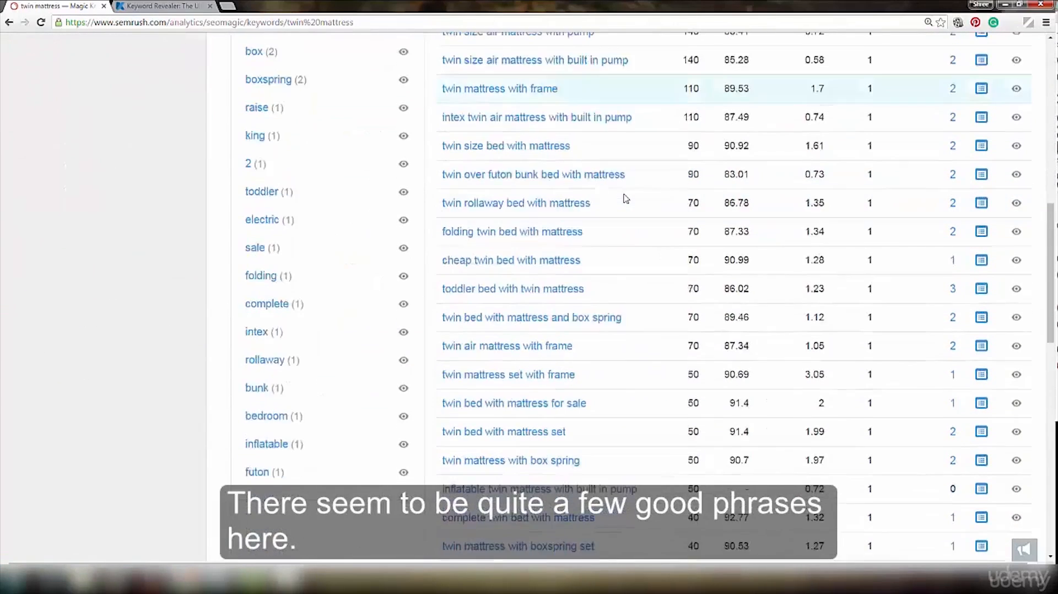
pyautogui.scroll(-2, 626, 198)
pyautogui.scroll(2, 626, 199)
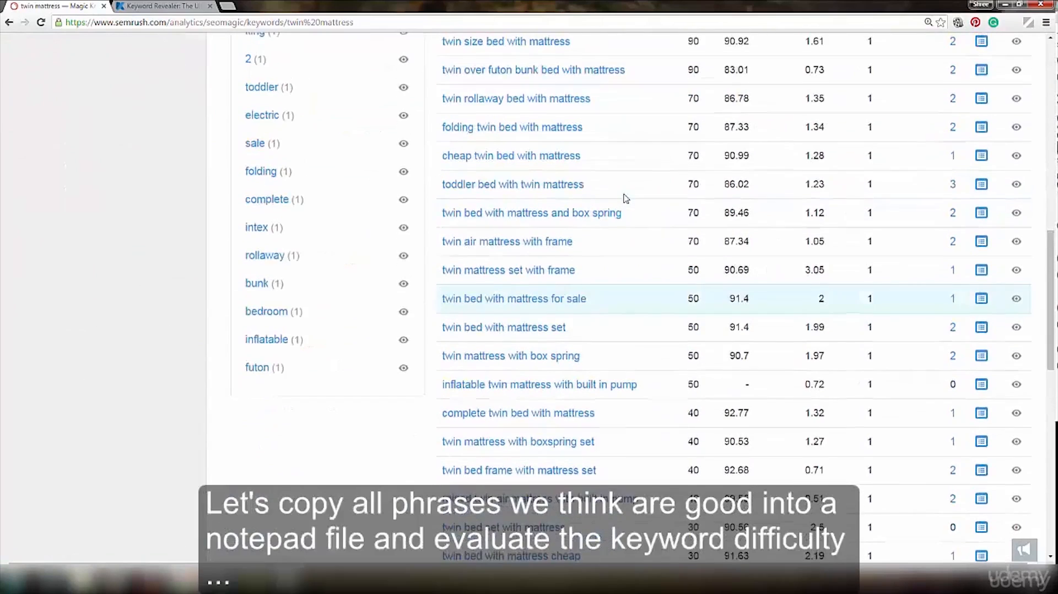
pyautogui.scroll(4, 626, 198)
pyautogui.scroll(5, 626, 198)
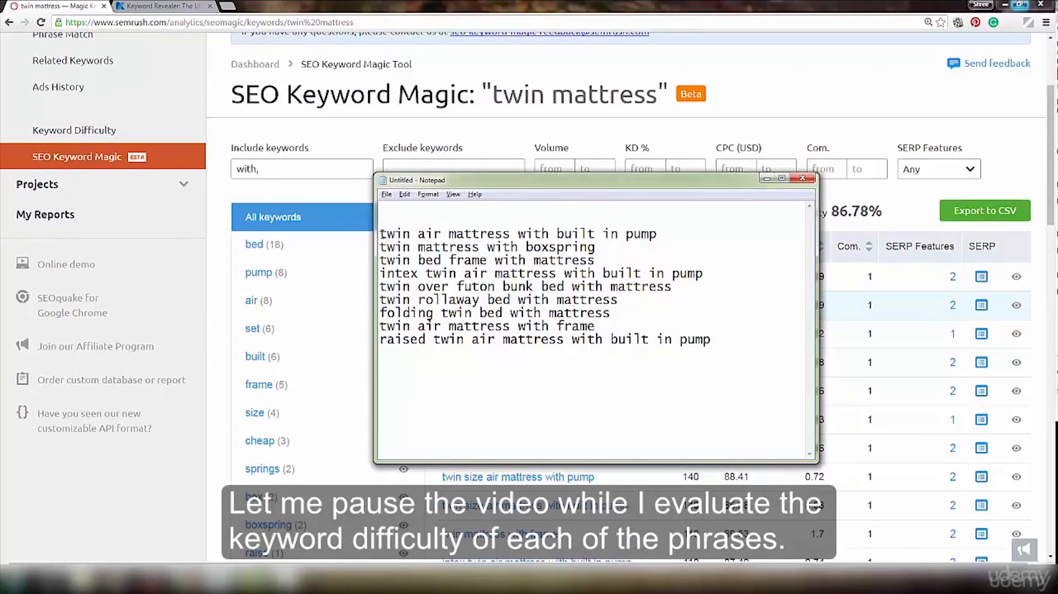
# - Highlight the phrase "twin air mattress with built in pump" in the Notepad list
pyautogui.moveTo(380, 234); pyautogui.dragTo(664, 236)
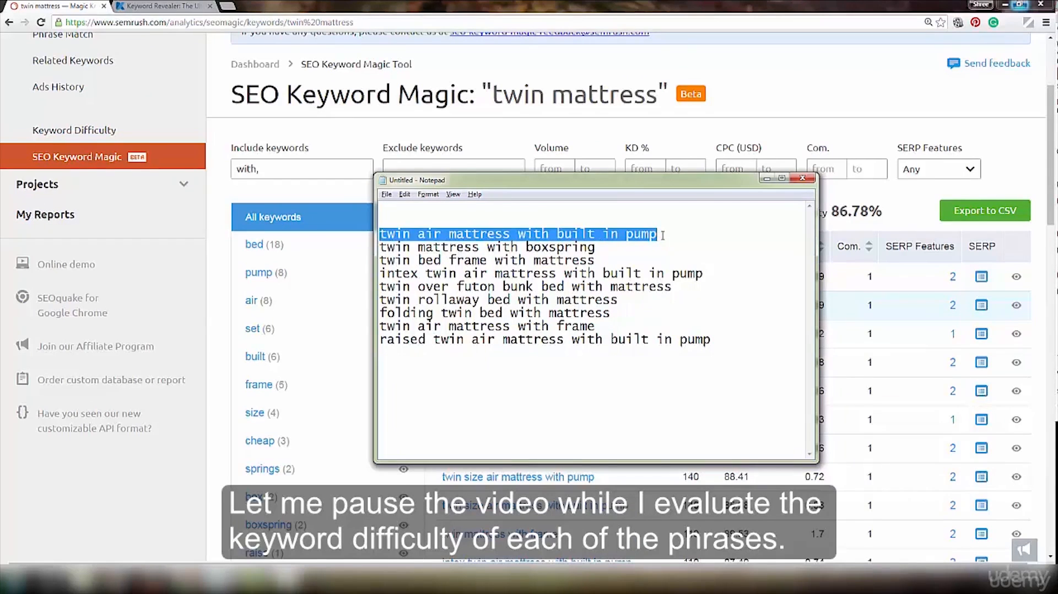
pyautogui.click(663, 235)
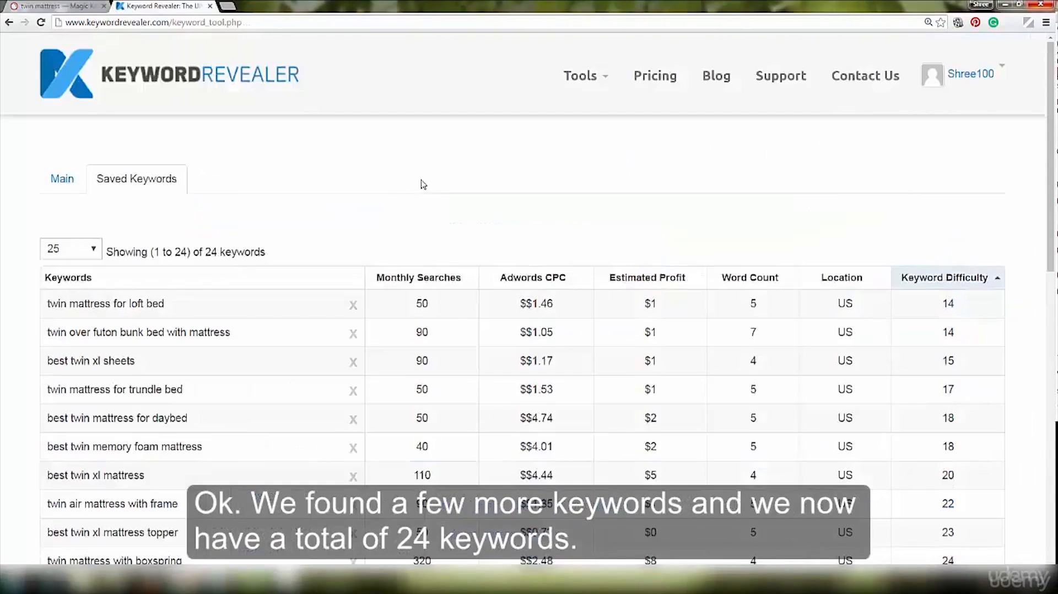
# - Review the saved keywords list in Keyword Revealer and highlight its total number of keywords
pyautogui.scroll(-5, 374, 218)
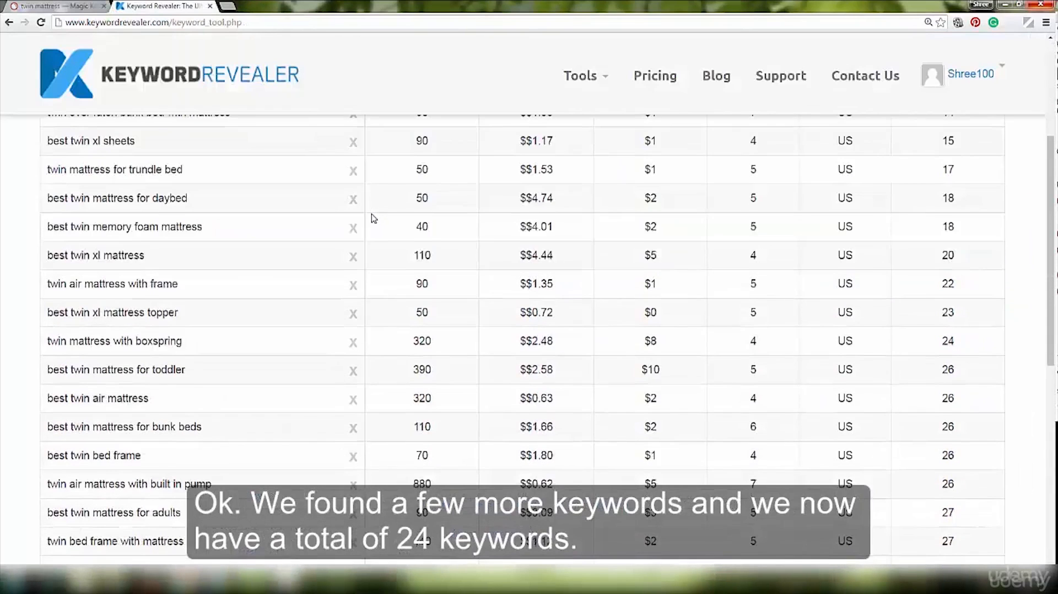
pyautogui.scroll(-5, 374, 219)
pyautogui.scroll(10, 374, 218)
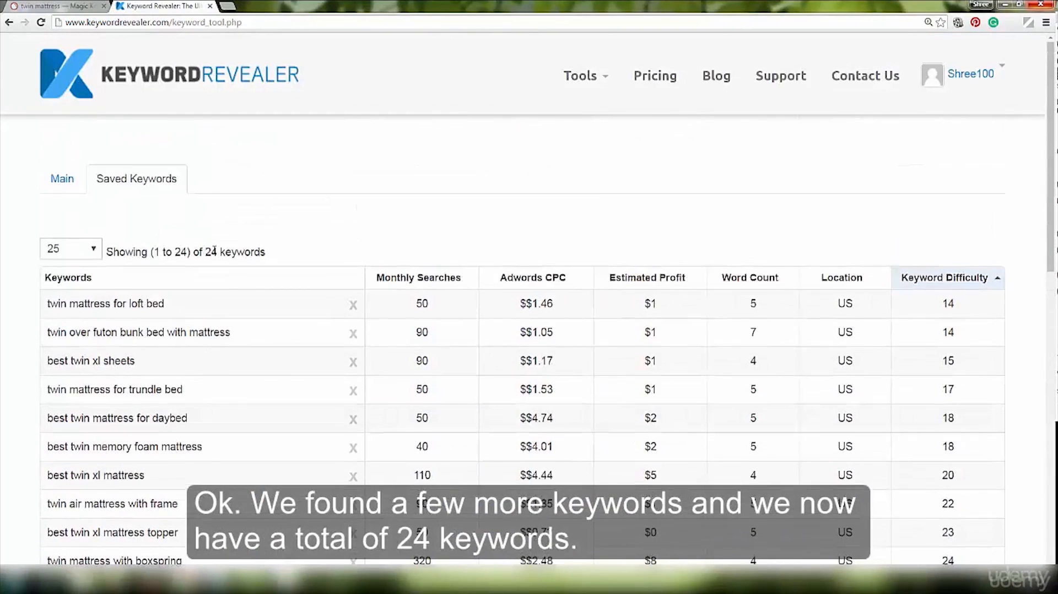
pyautogui.doubleClick(212, 252)
pyautogui.click(410, 240)
pyautogui.scroll(-4, 408, 239)
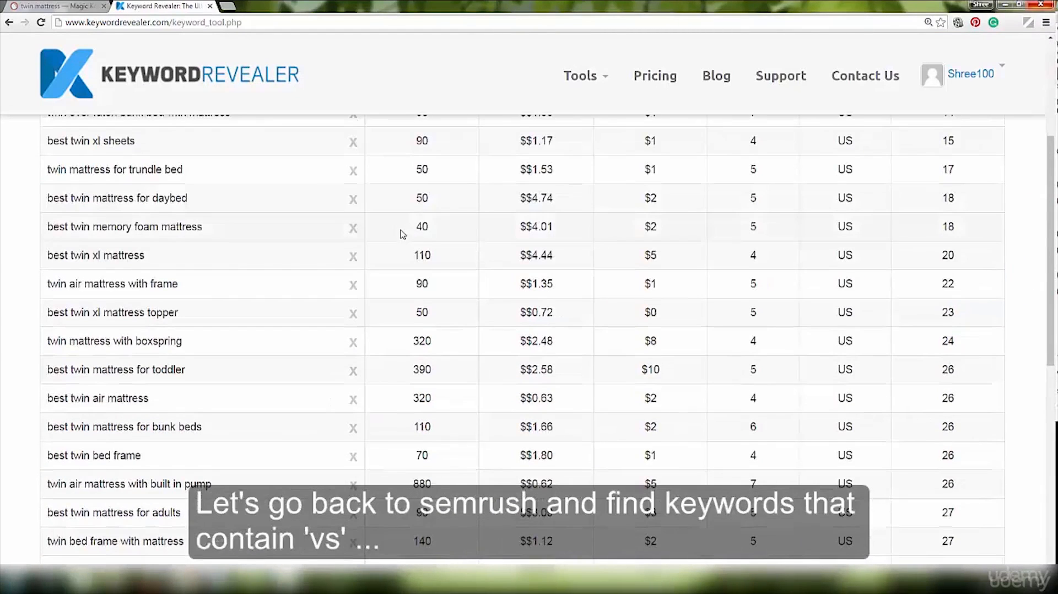
# - Switch to SEMrush, filter the "twin mattress" keywords to those including "vs," and look through the filtered phrases
pyautogui.click(33, 6)
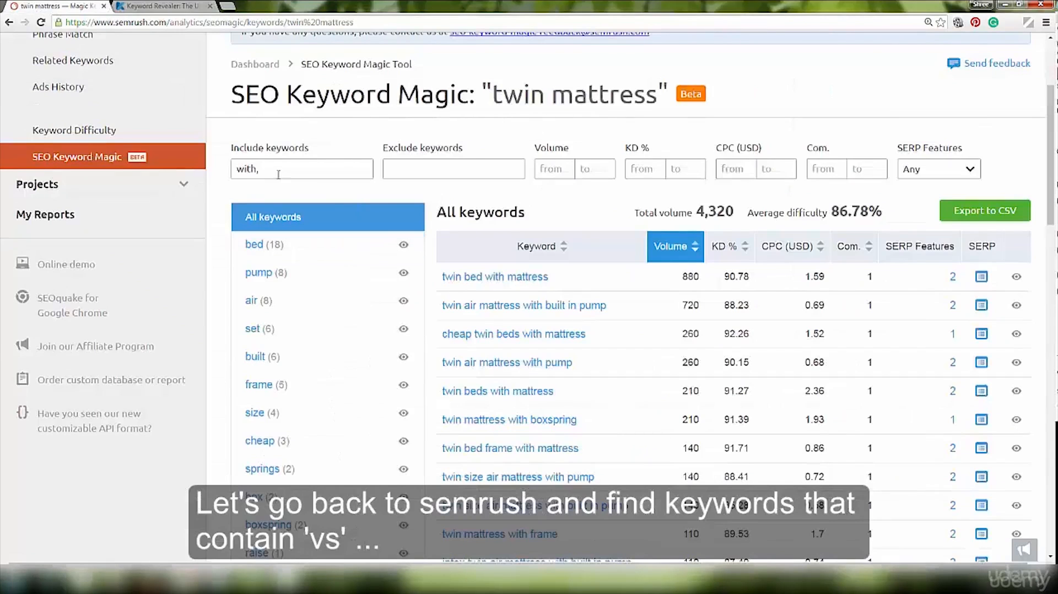
pyautogui.tripleClick(238, 172)
pyautogui.write('vs,')
pyautogui.press('Return')
pyautogui.scroll(-2, 590, 208)
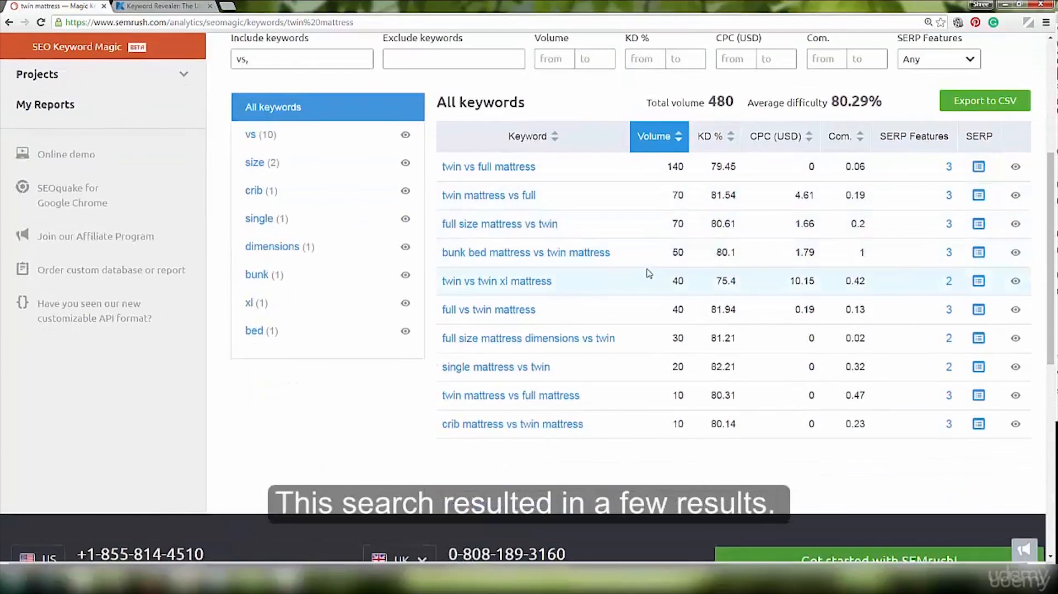
pyautogui.scroll(1, 648, 260)
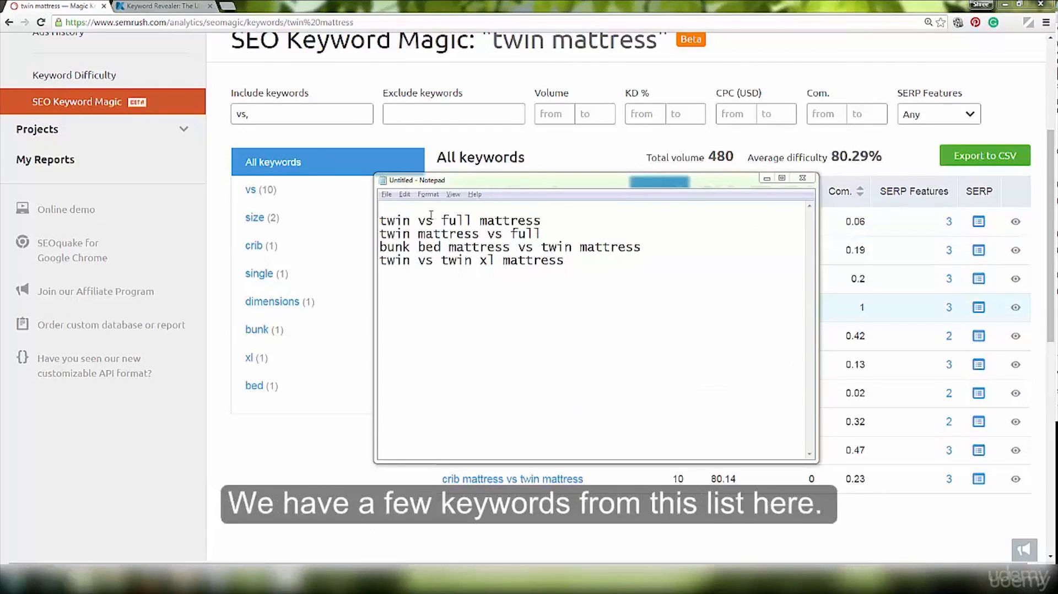
# - Reposition the Notepad list over the SEMrush results and highlight the phrase "twin vs full mattress" in it
pyautogui.moveTo(462, 186); pyautogui.dragTo(742, 331)
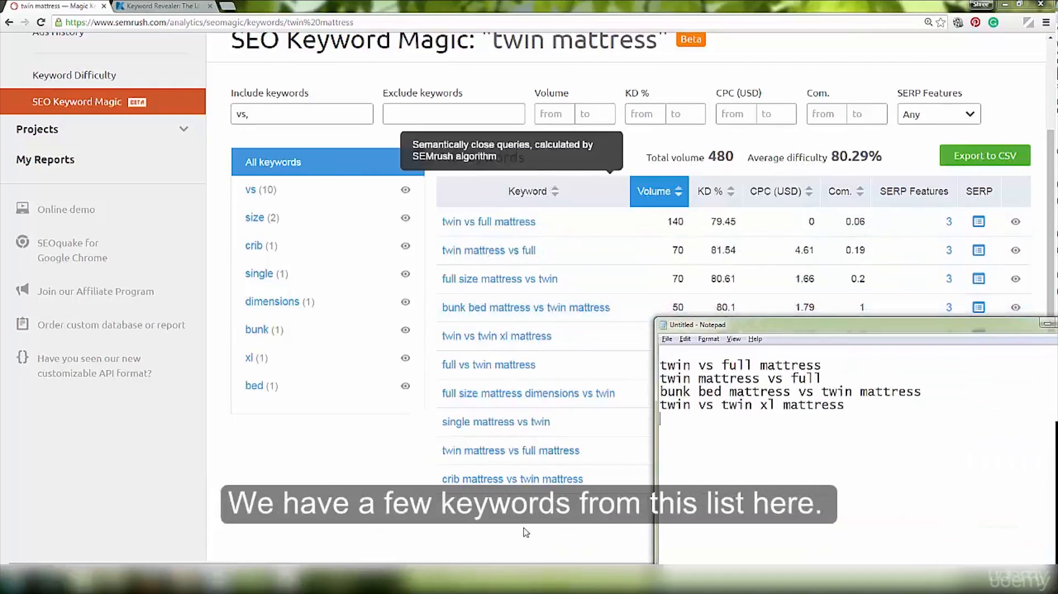
pyautogui.moveTo(806, 323); pyautogui.dragTo(401, 228)
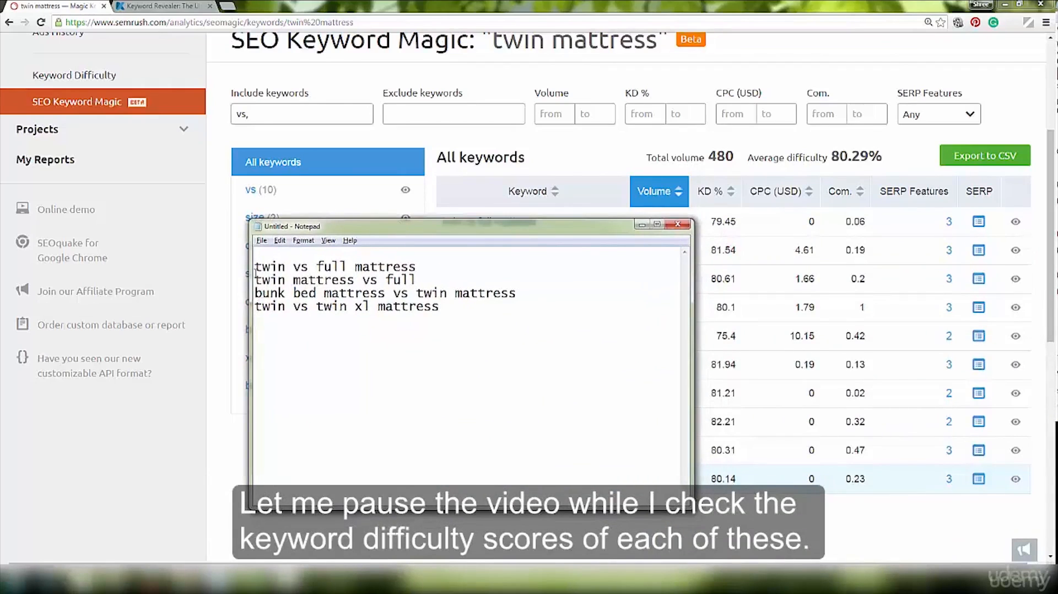
pyautogui.moveTo(257, 270); pyautogui.dragTo(467, 270)
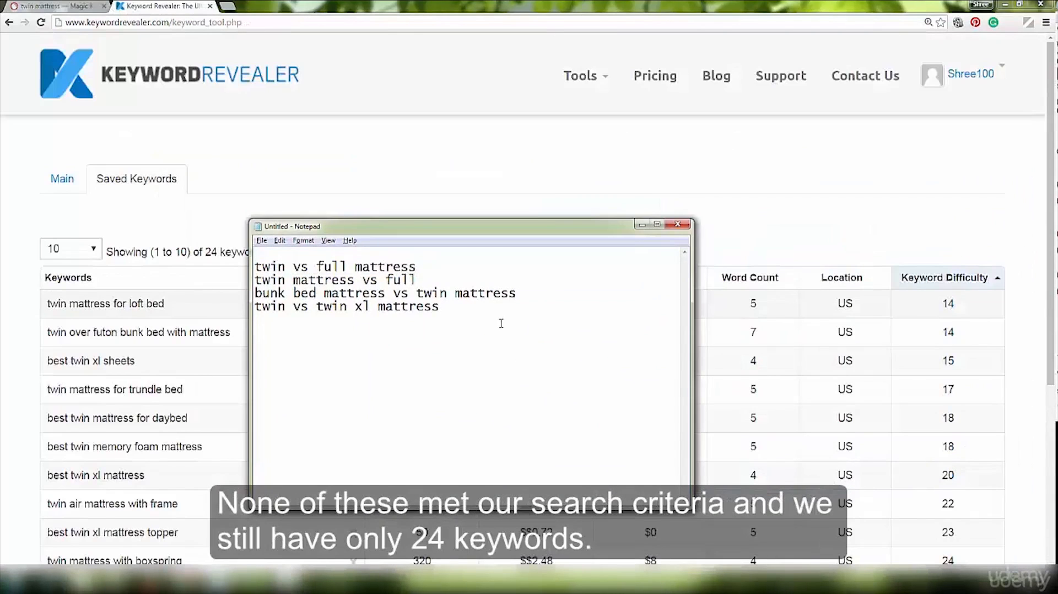
# - Minimize the Notepad list and highlight the total number of saved keywords in Keyword Revealer
pyautogui.click(642, 225)
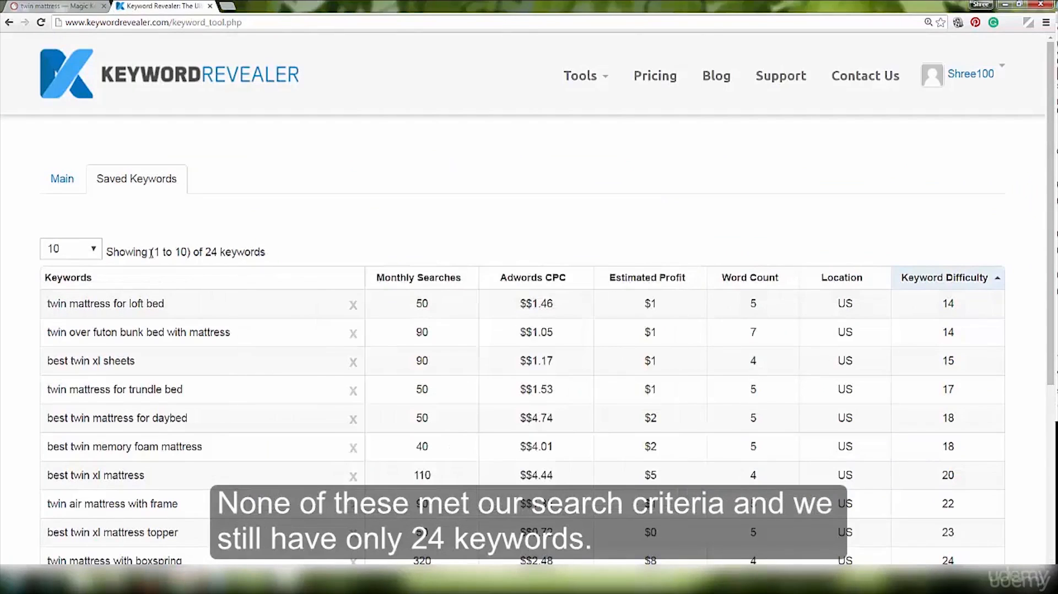
pyautogui.doubleClick(208, 252)
pyautogui.click(291, 246)
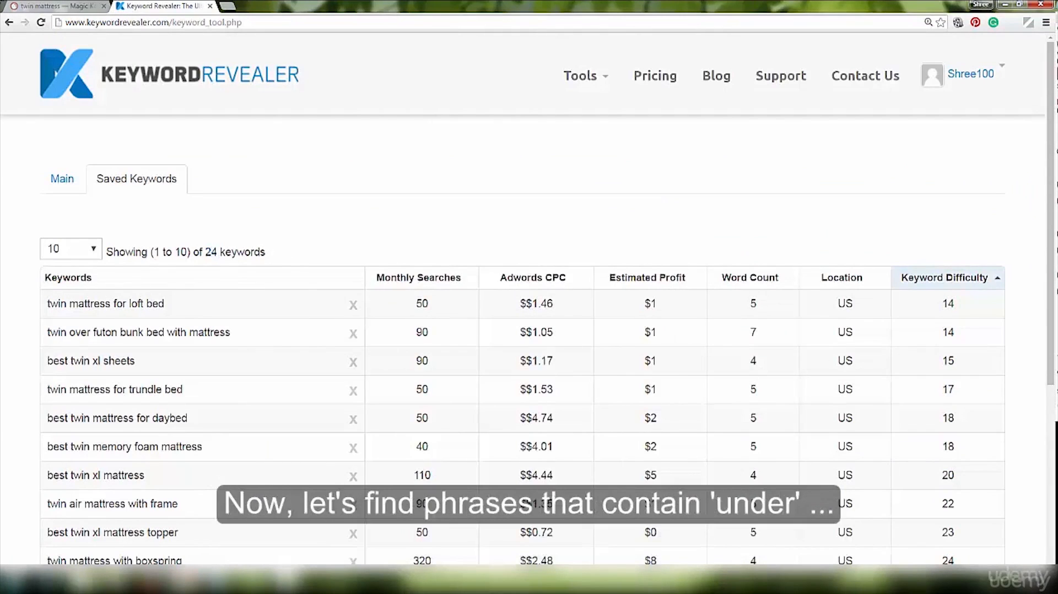
# - Switch to SEMrush, filter the "twin mattress" keywords to those including "under," and look through the filtered phrases
pyautogui.click(37, 7)
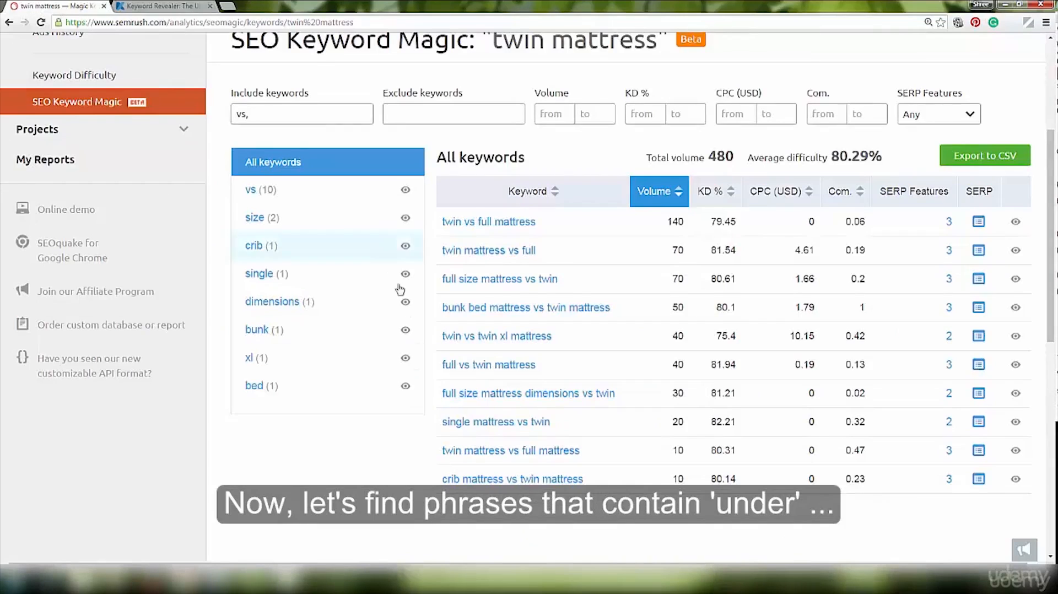
pyautogui.scroll(3, 270, 142)
pyautogui.hotkey('ctrl', 'a')
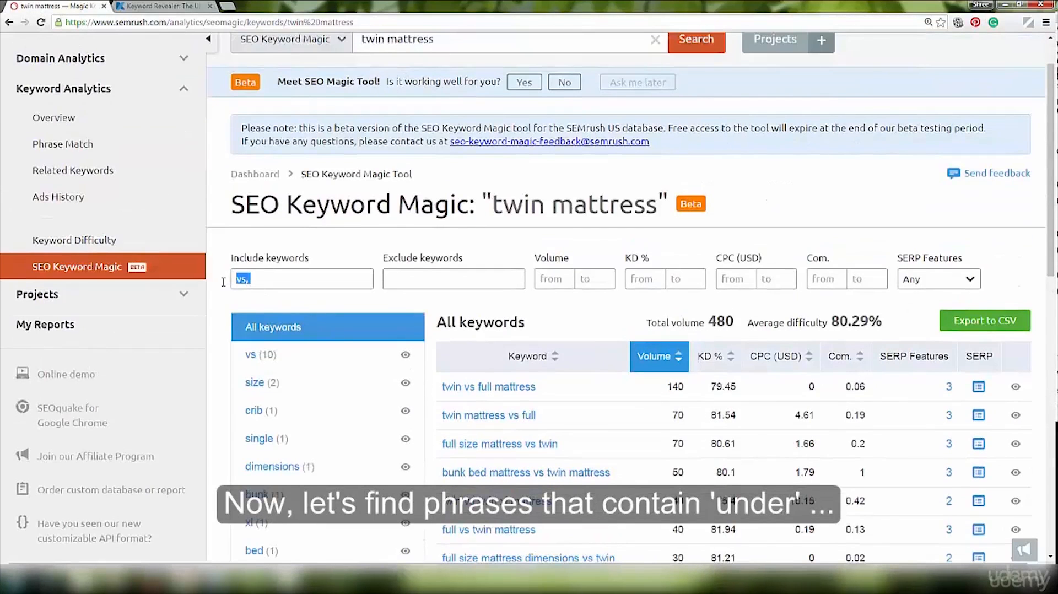
pyautogui.write('under')
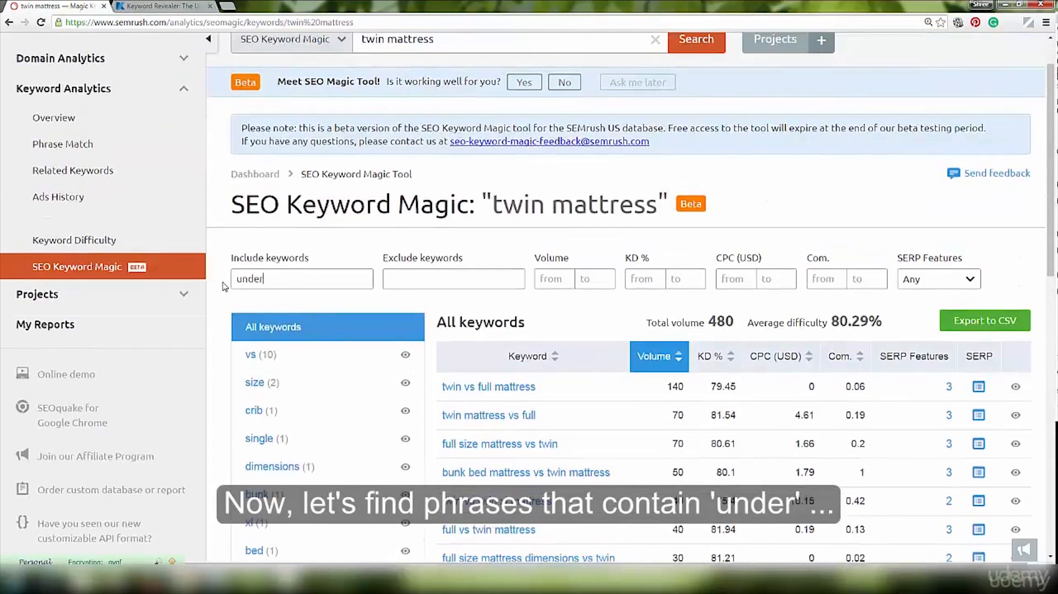
pyautogui.write(',')
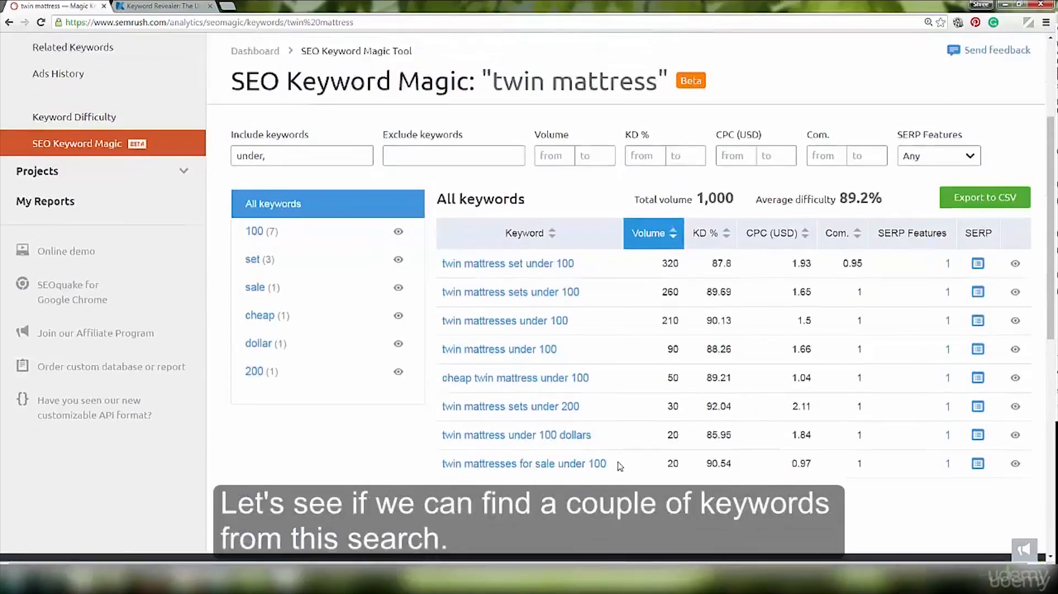
pyautogui.scroll(3, 628, 452)
pyautogui.scroll(-3, 631, 450)
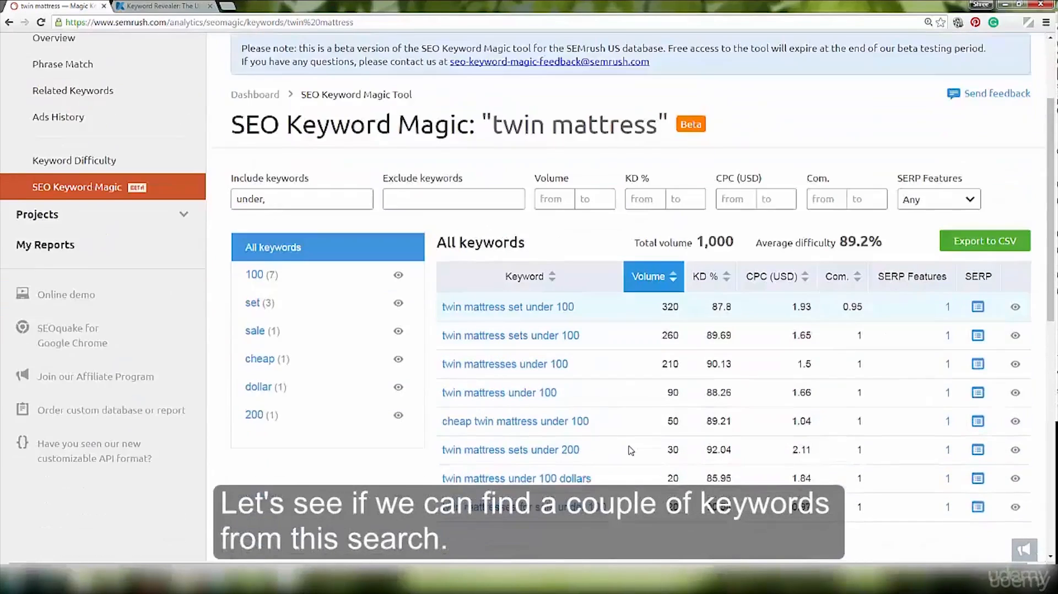
pyautogui.scroll(-1, 631, 450)
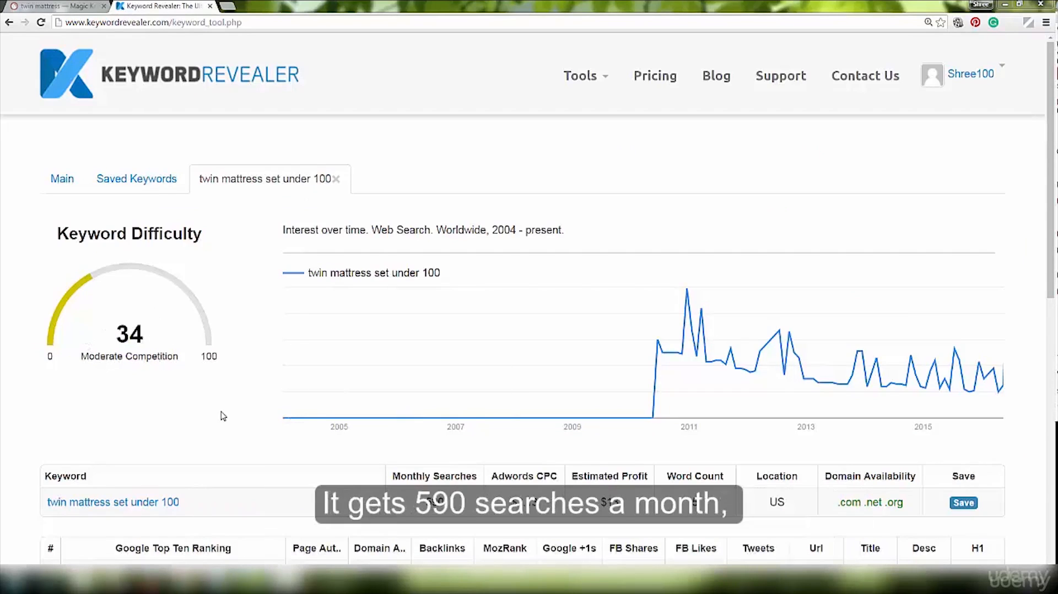
# - Review the Keyword Revealer metrics, domain availability and top ten rankings for "twin mattress set under 100" and save the keyword
pyautogui.scroll(-4, 221, 417)
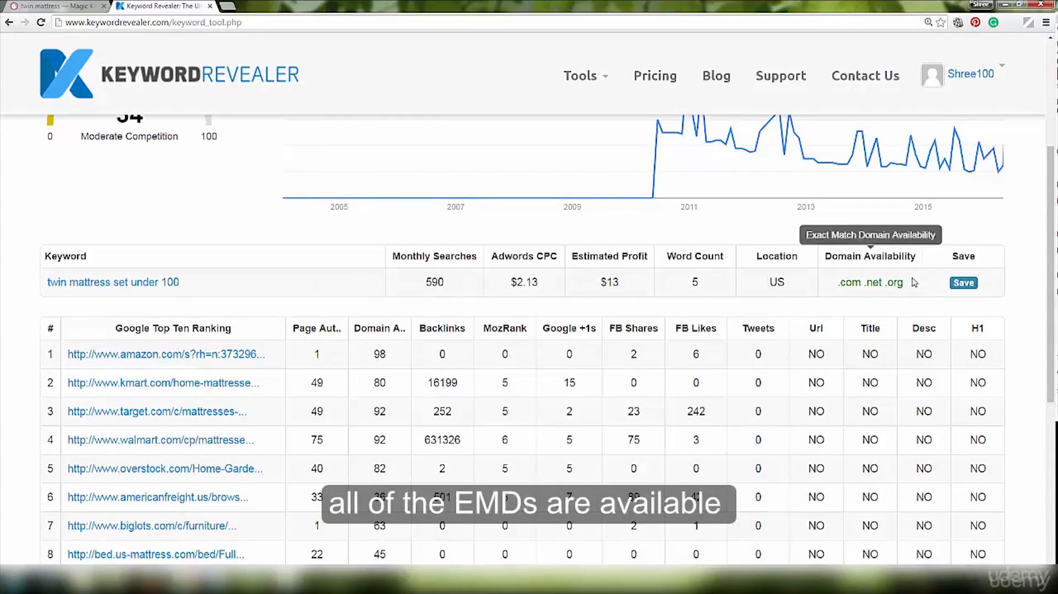
pyautogui.scroll(-3, 779, 383)
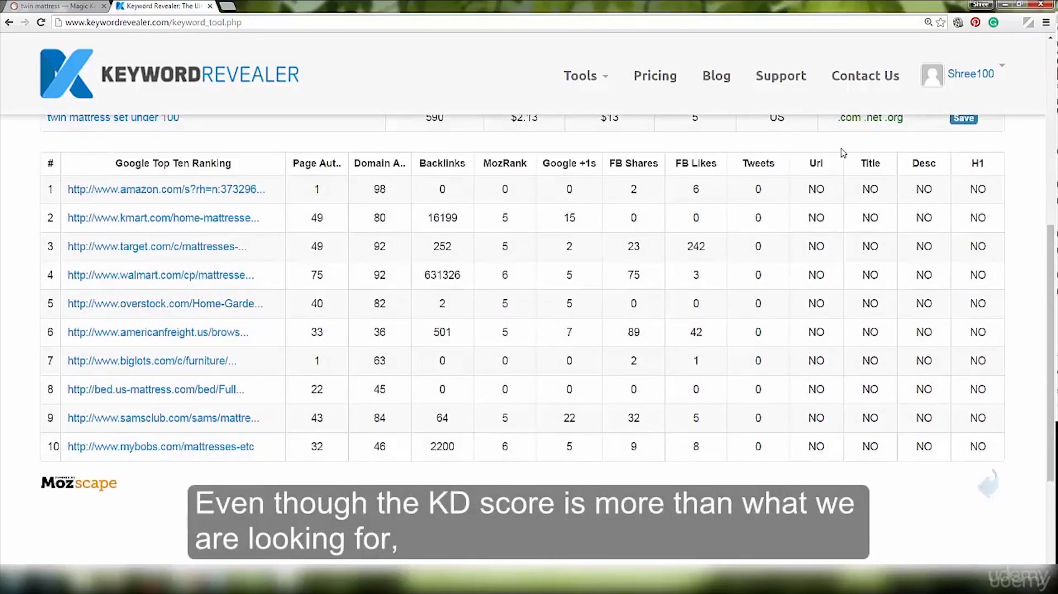
pyautogui.scroll(2, 843, 152)
pyautogui.scroll(3, 843, 151)
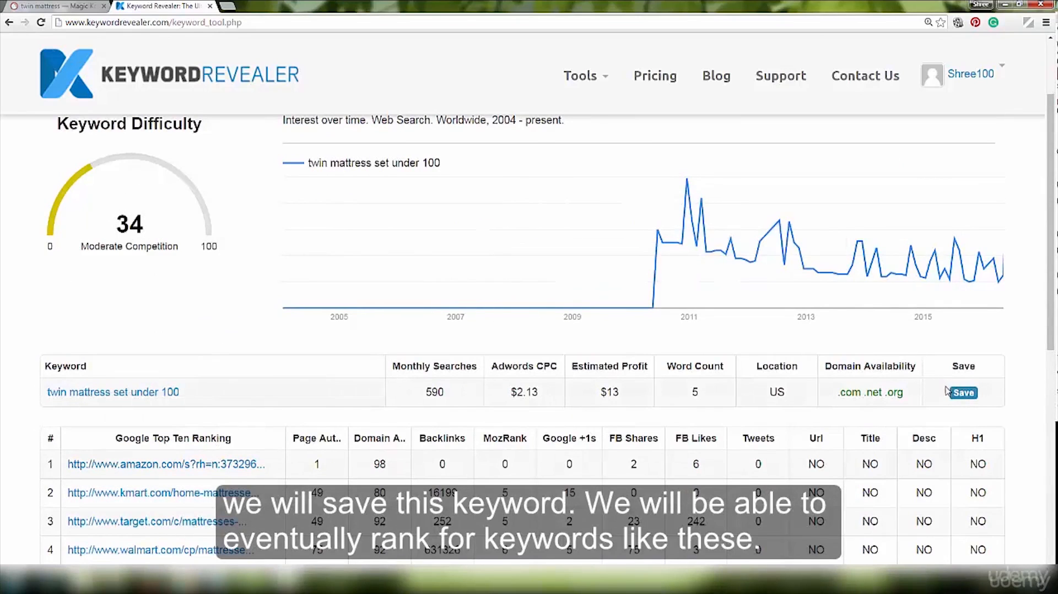
pyautogui.click(963, 393)
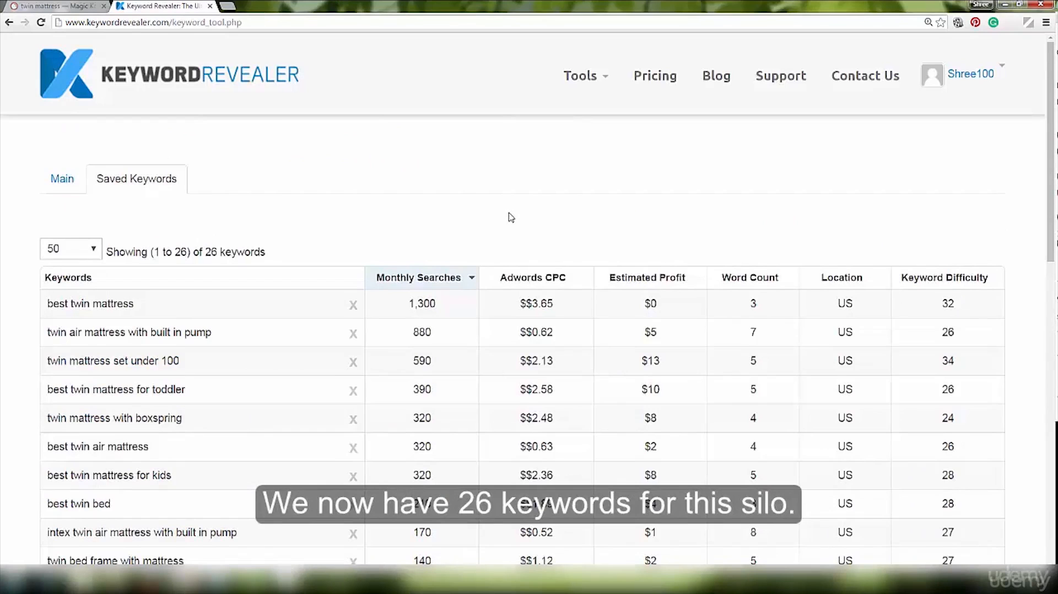
# - Look through the full saved keywords list, sorted by monthly searches, down to its end and return toward its beginning
pyautogui.scroll(-2, 511, 217)
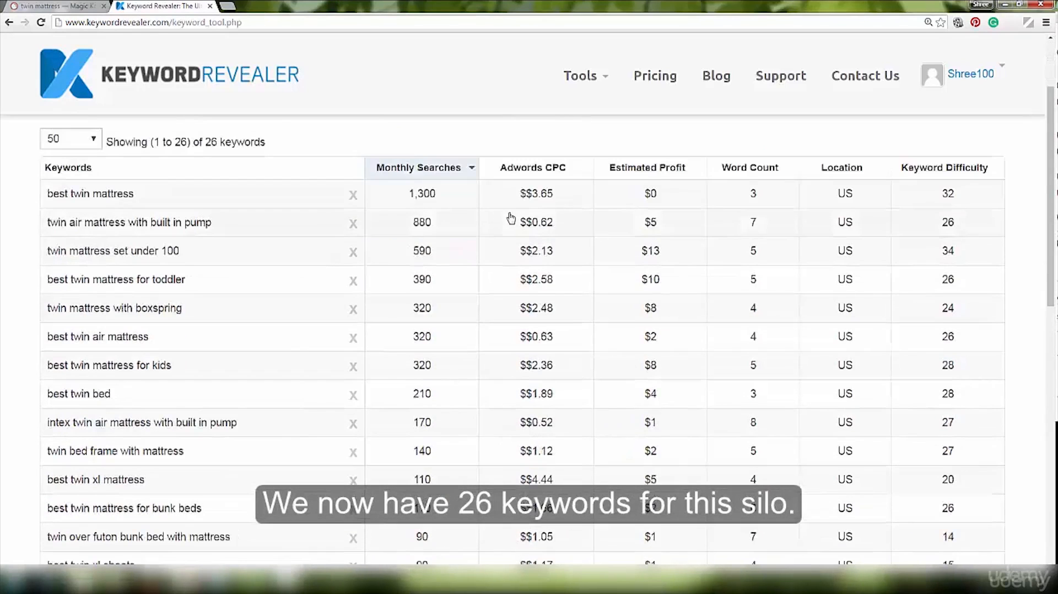
pyautogui.scroll(-2, 511, 217)
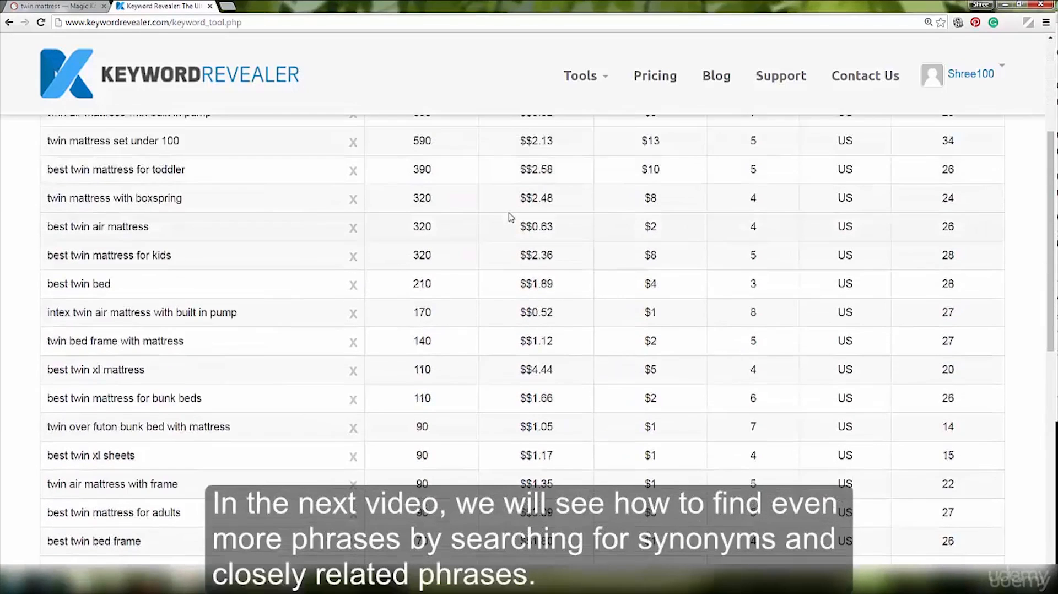
pyautogui.scroll(-8, 511, 216)
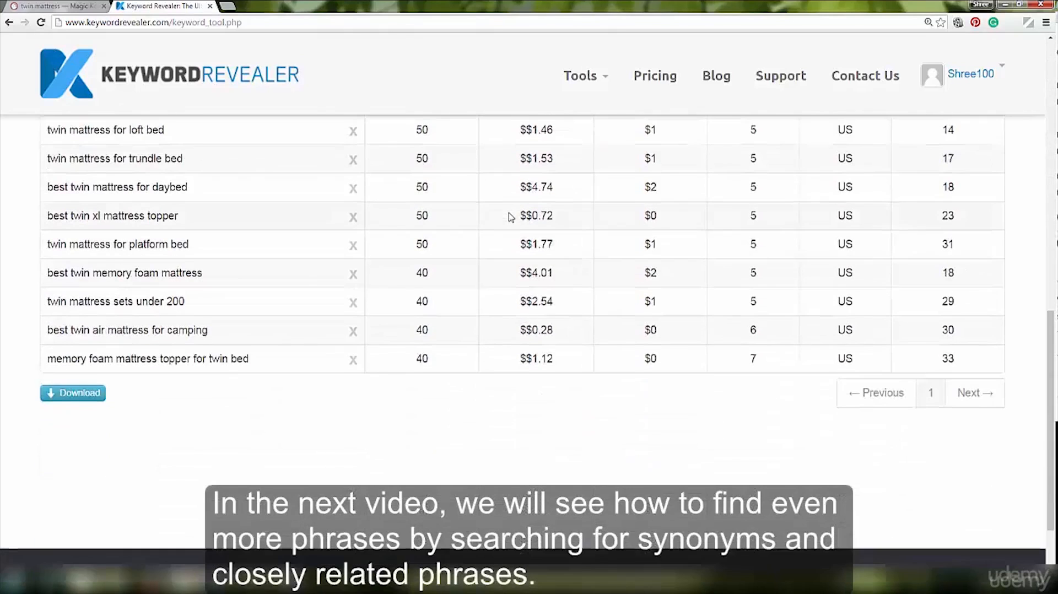
pyautogui.scroll(10, 511, 217)
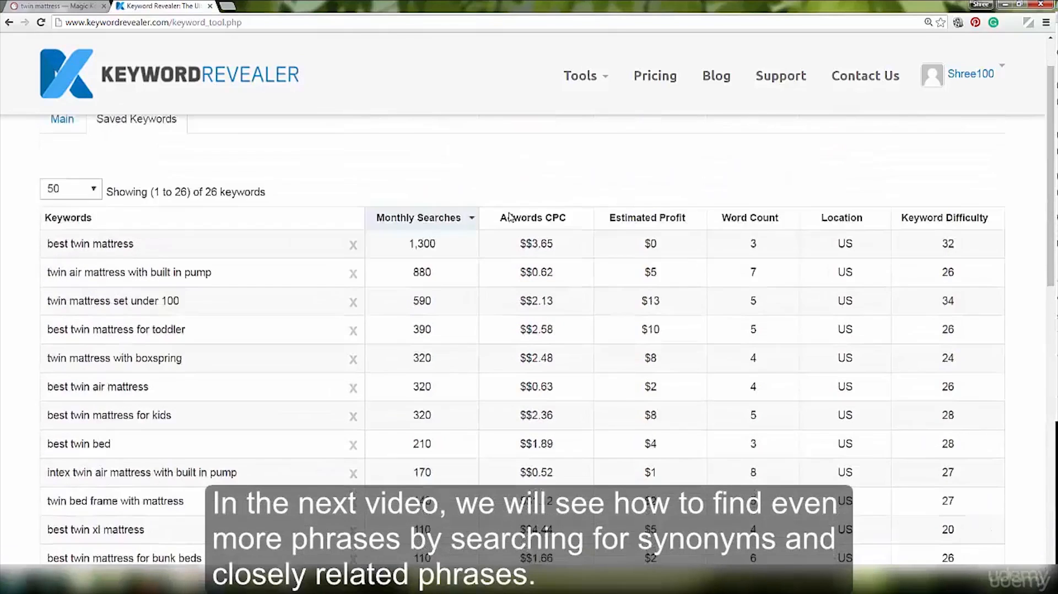